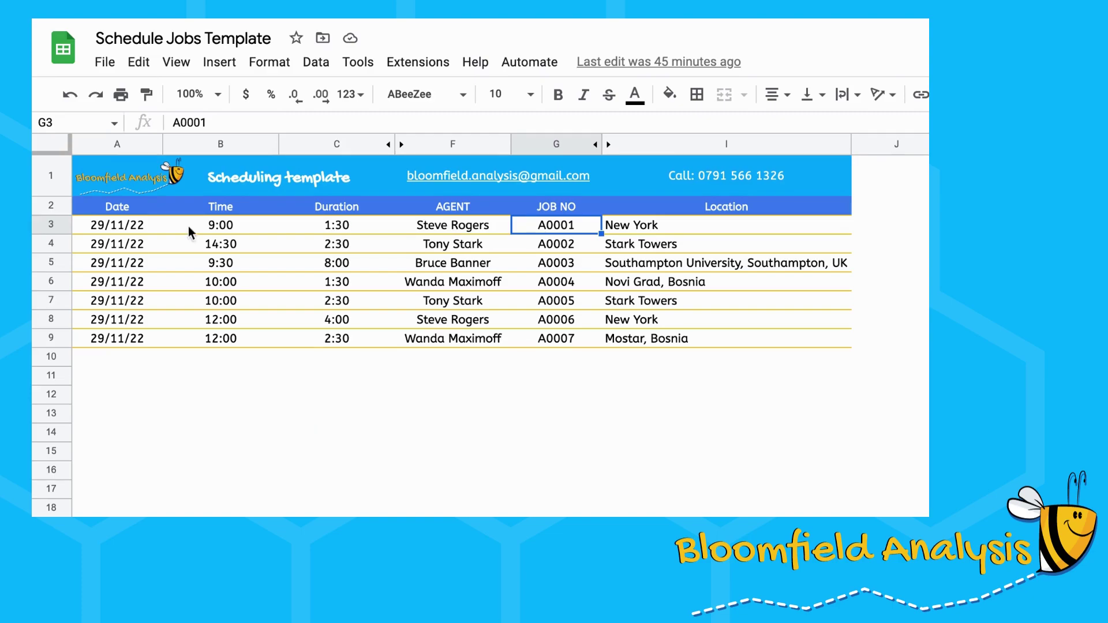
# - Review the job dates, start times and durations in columns A to C
pyautogui.click(120, 233)
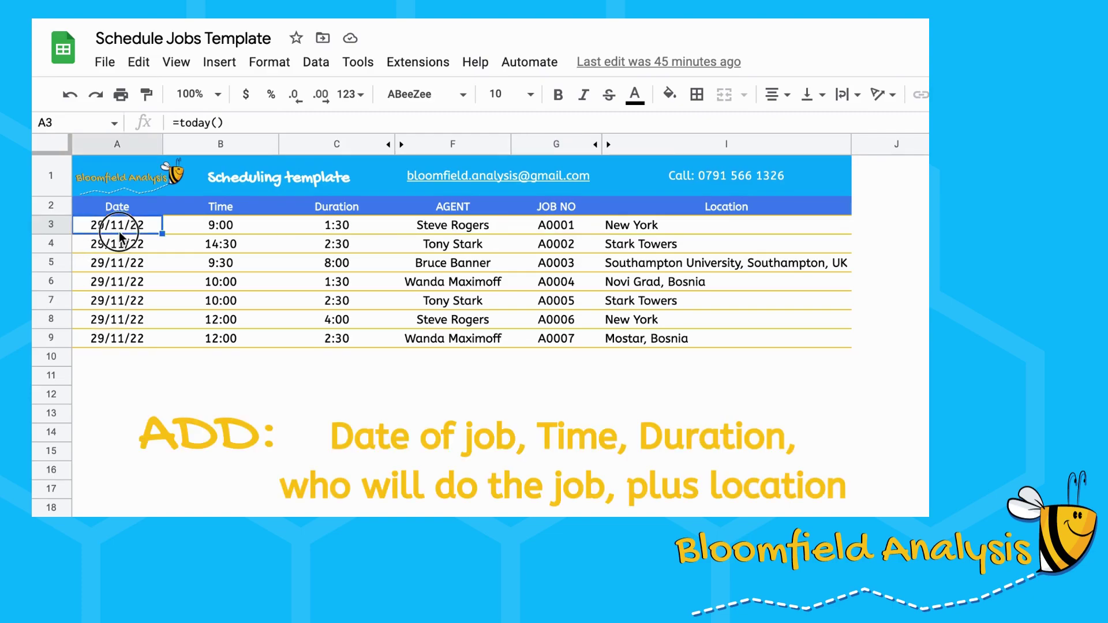
pyautogui.keyDown('shift'); pyautogui.click(121, 345); pyautogui.keyUp('shift')
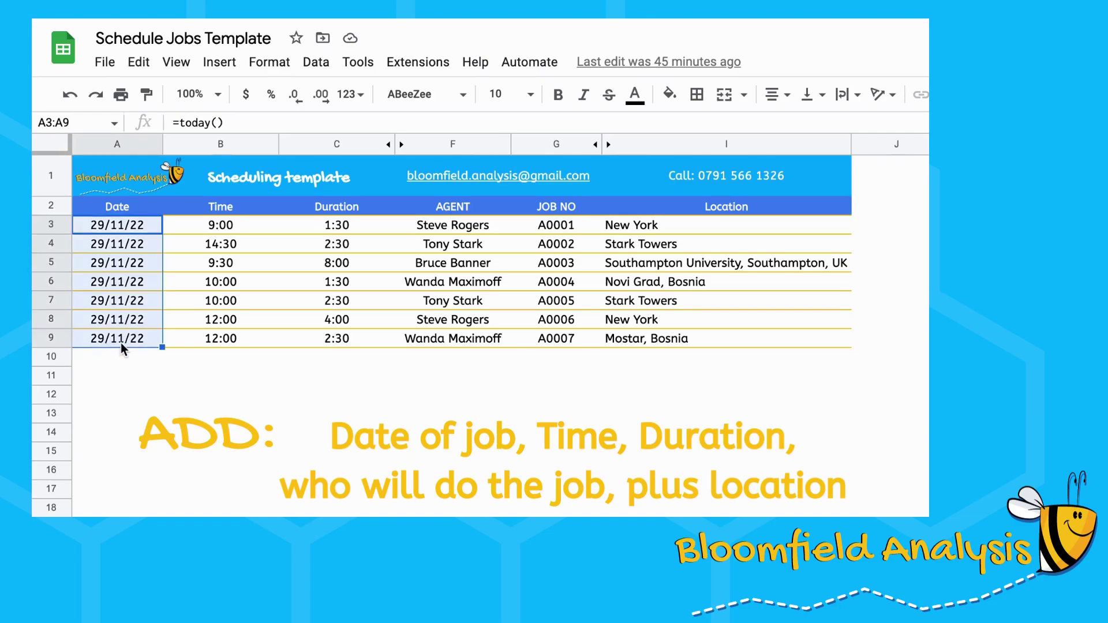
pyautogui.press('Right')
pyautogui.hotkey('shift', 'Down')
pyautogui.hotkey('shift', 'Down')
pyautogui.hotkey('shift', 'Down')
pyautogui.hotkey('shift', 'Down')
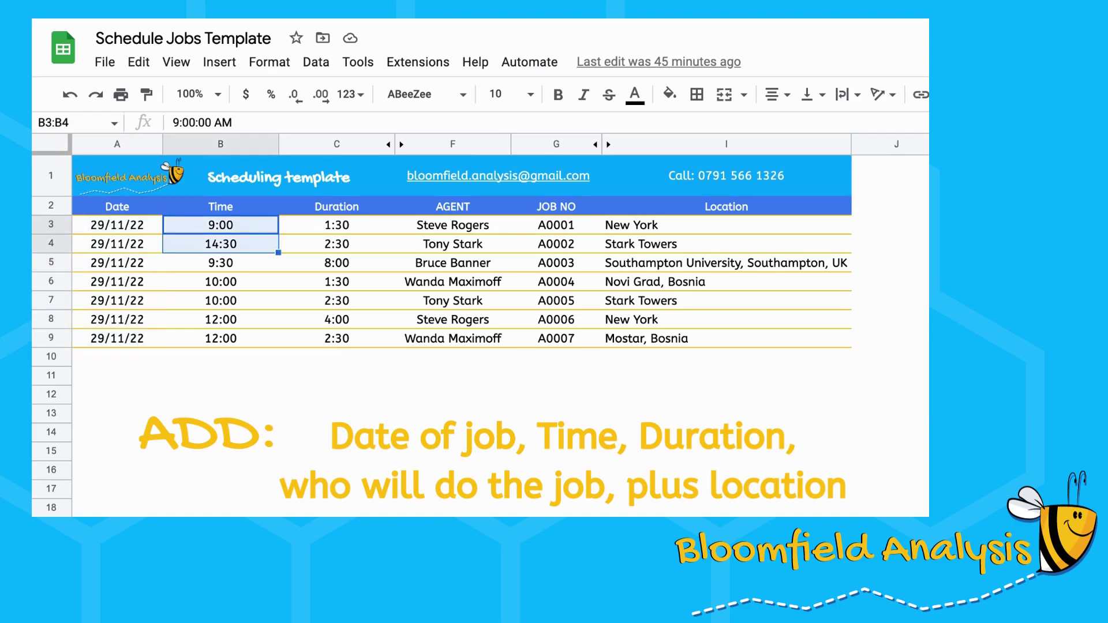
pyautogui.hotkey('shift', 'Down')
pyautogui.press('Right')
pyautogui.hotkey('shift', 'Down')
pyautogui.hotkey('shift', 'Down')
pyautogui.hotkey('shift', 'Down')
pyautogui.hotkey('shift', 'Down')
pyautogui.hotkey('shift', 'Down')
pyautogui.hotkey('shift', 'Down')
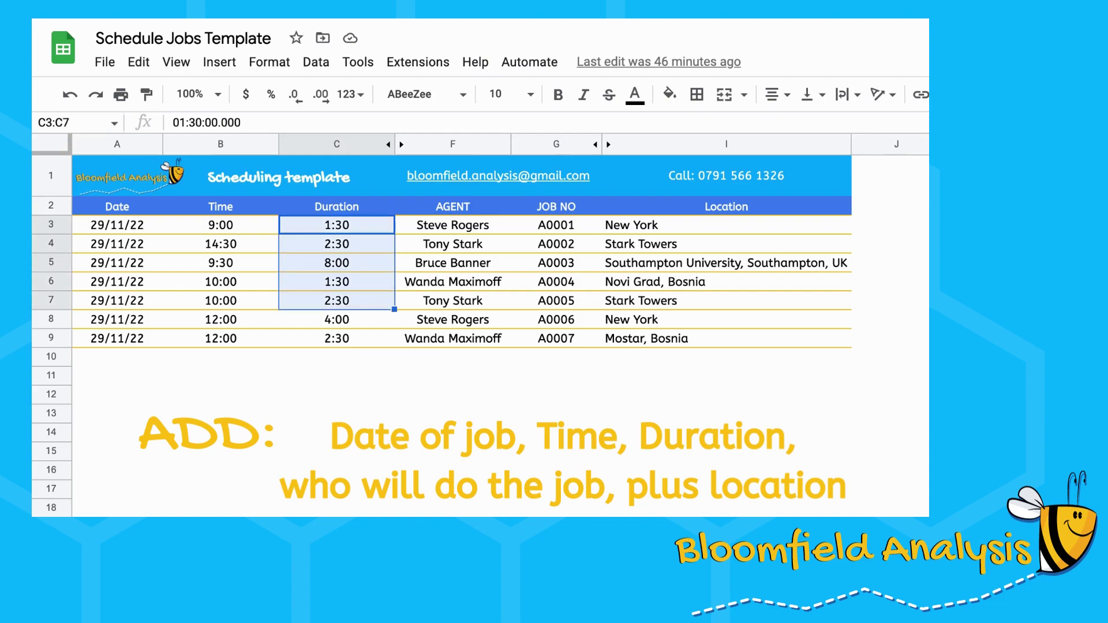
# - Check the agents, job number A0001 and New York location, then run Automate > Add to Calendar
pyautogui.press('Right')
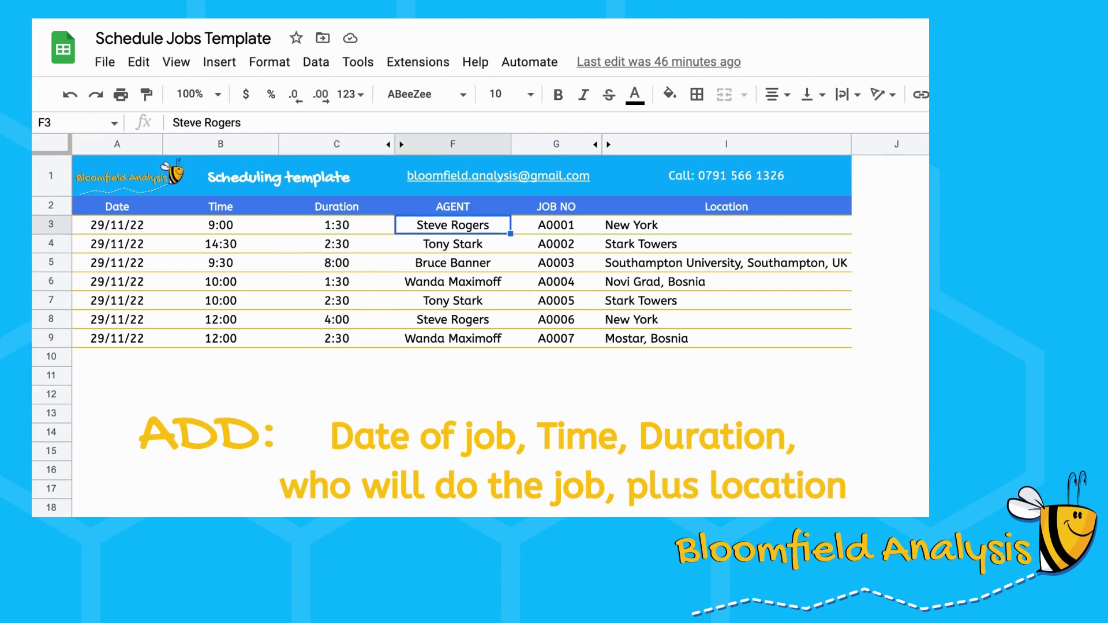
pyautogui.press('Down')
pyautogui.press('Down')
pyautogui.press('Down')
pyautogui.press('Down')
pyautogui.press('Down')
pyautogui.press('Up')
pyautogui.press('Up')
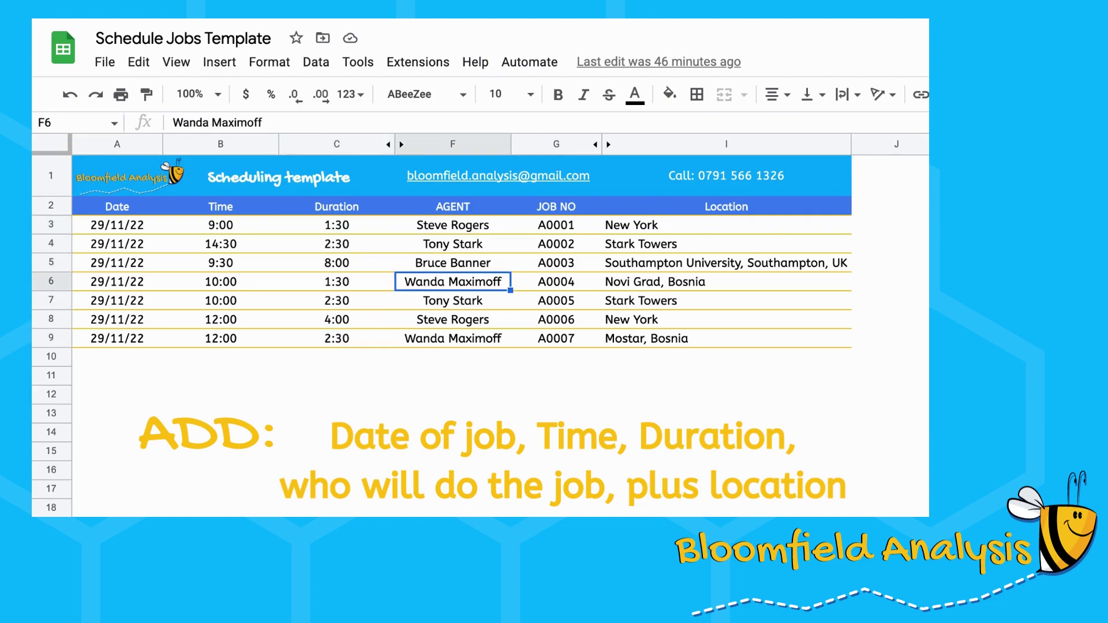
pyautogui.press('Up')
pyautogui.press('Up')
pyautogui.press('Right')
pyautogui.press('Up')
pyautogui.press('Up')
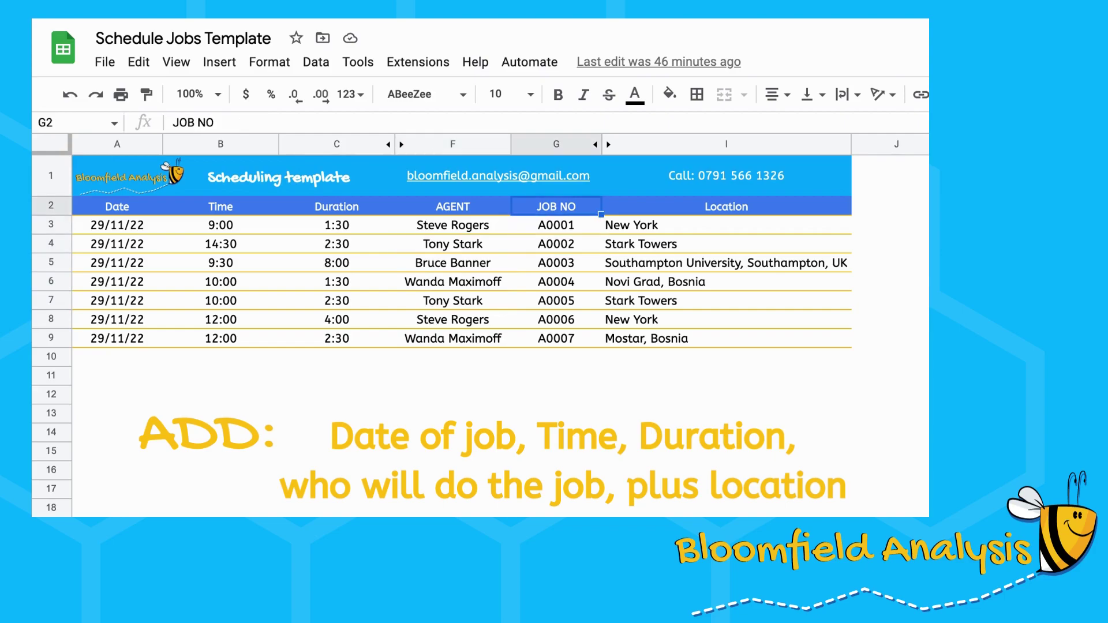
pyautogui.press('Down')
pyautogui.press('Right')
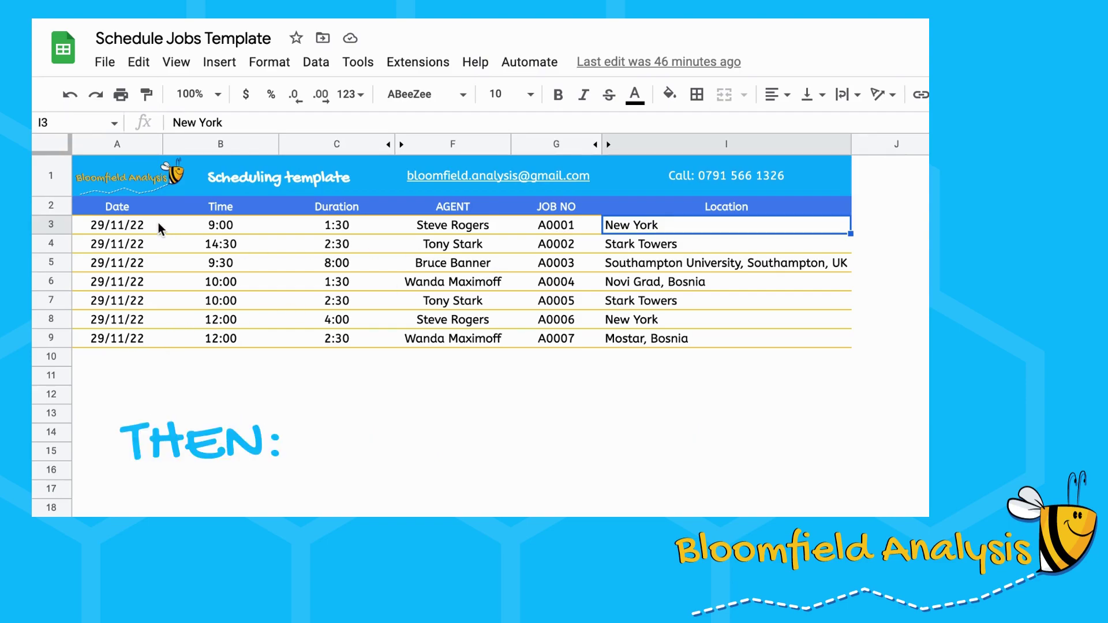
pyautogui.click(538, 66)
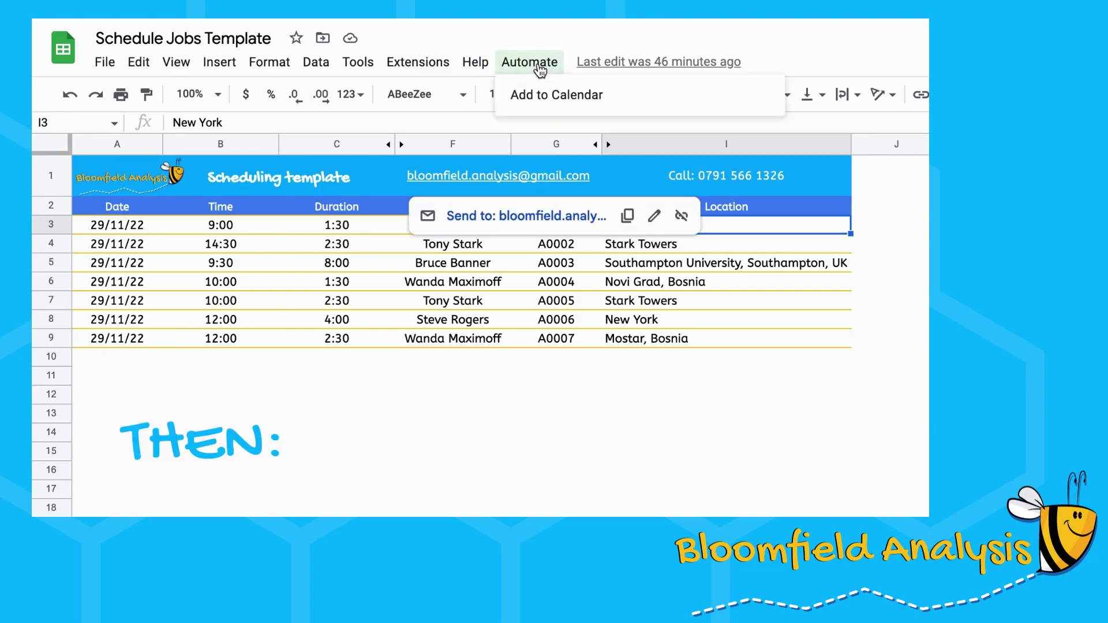
pyautogui.click(537, 100)
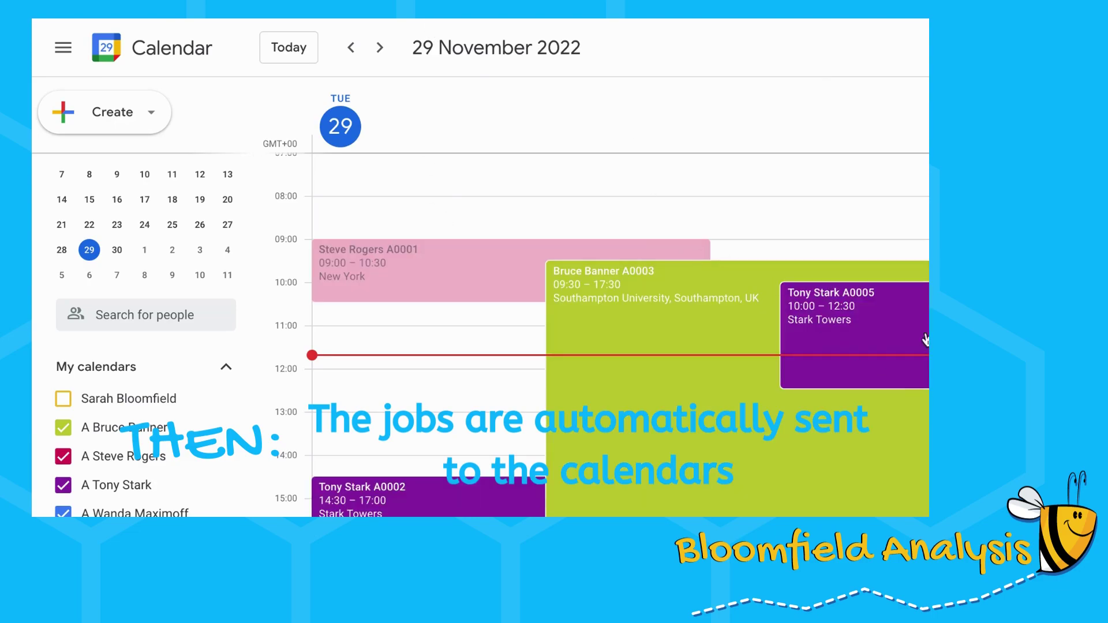
# - View the A0003 event's details on 29 November, then close the popup
pyautogui.click(678, 385)
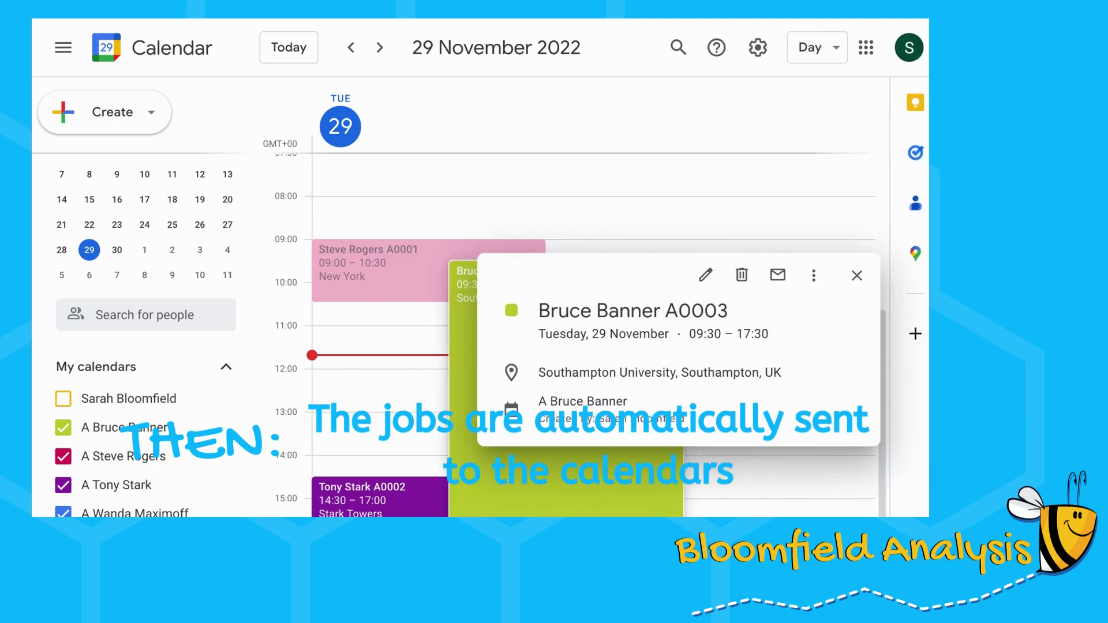
pyautogui.click(858, 277)
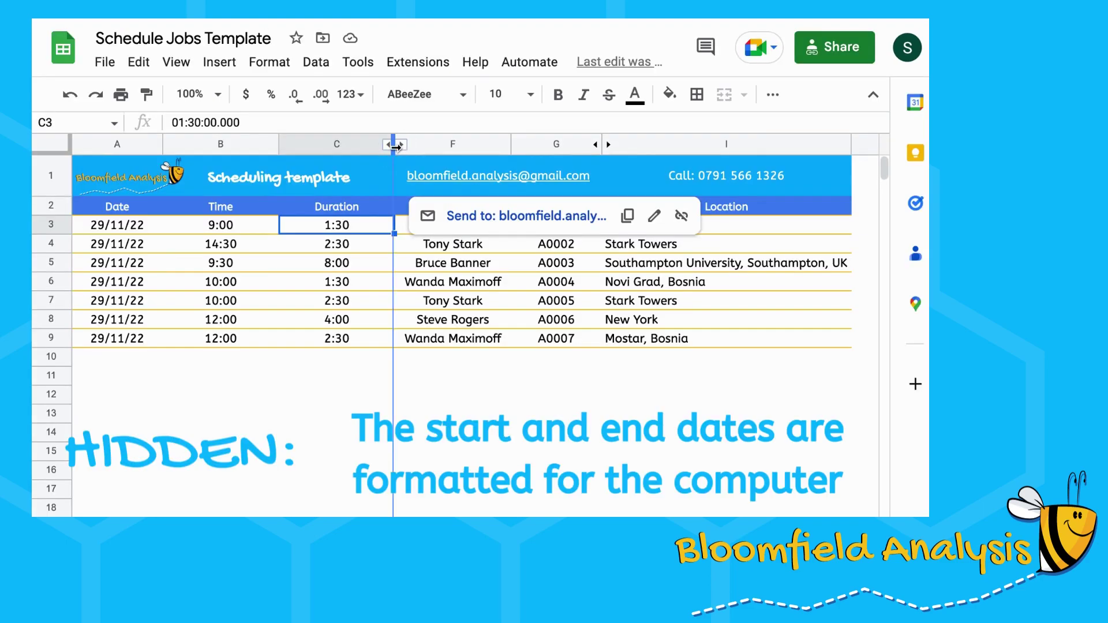
# - Unhide columns D:E and inspect the Start time (=A3+B3) and End time (=D3+C3) formulas
pyautogui.click(396, 145)
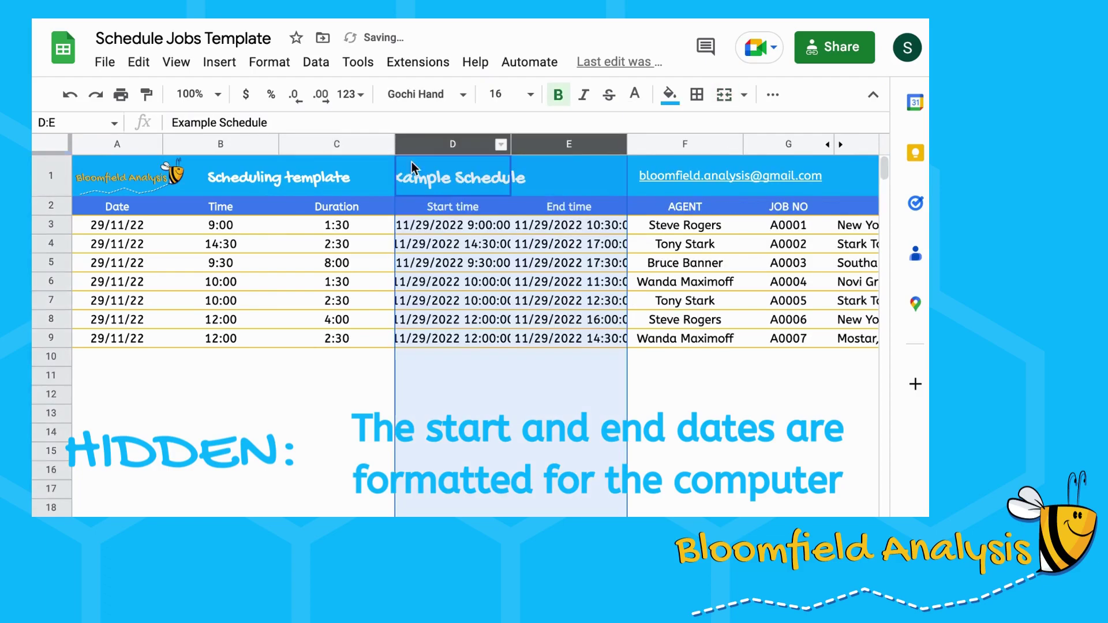
pyautogui.click(447, 226)
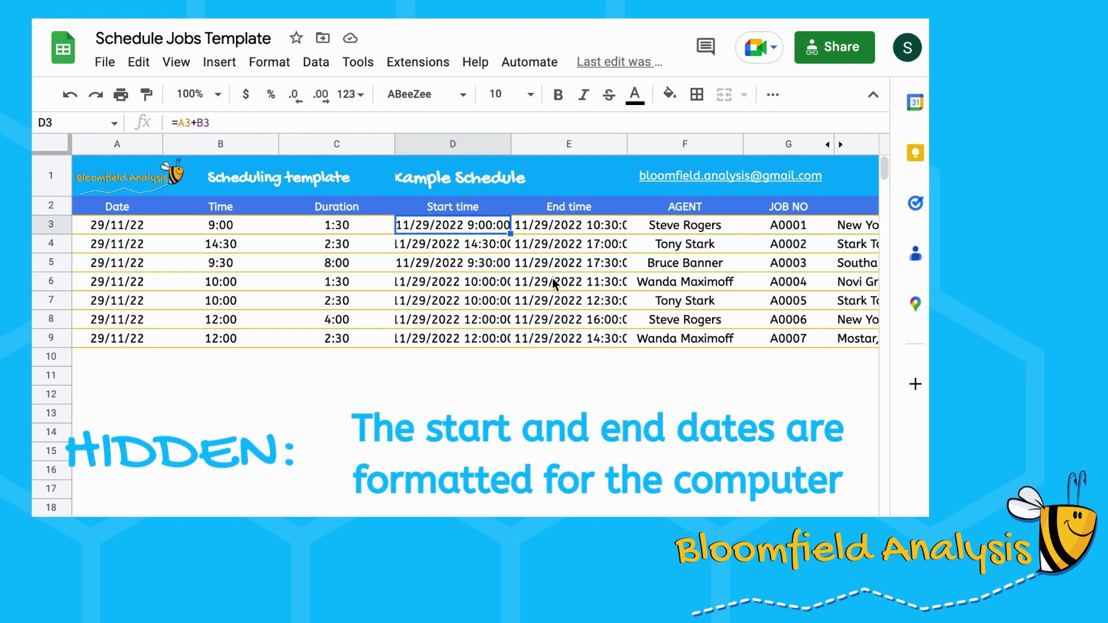
pyautogui.press('Right')
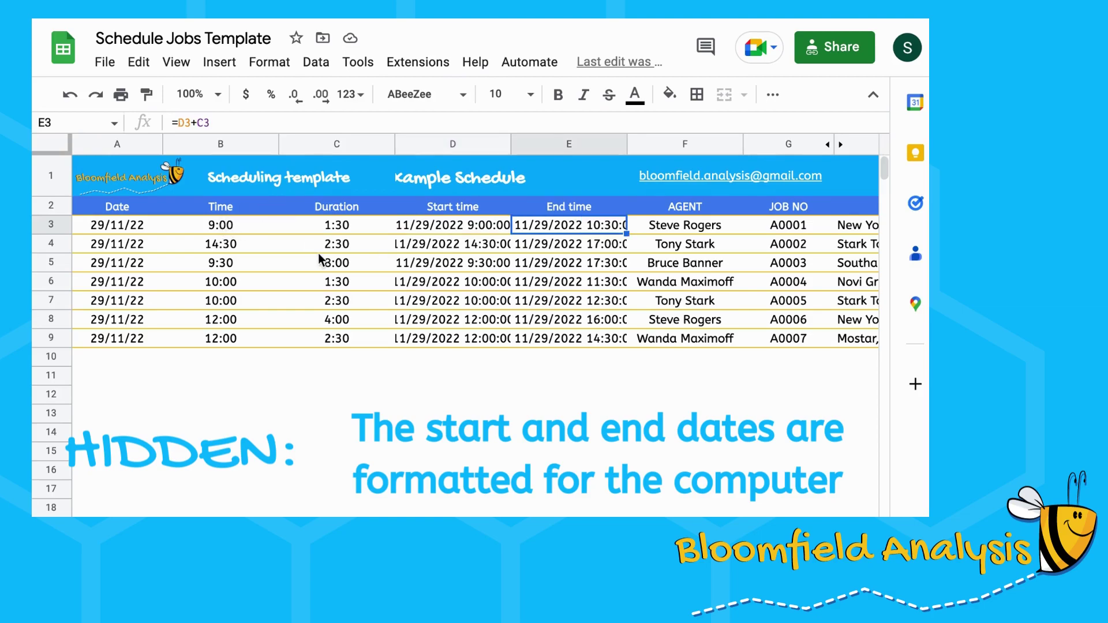
pyautogui.moveTo(572, 144); pyautogui.dragTo(490, 144)
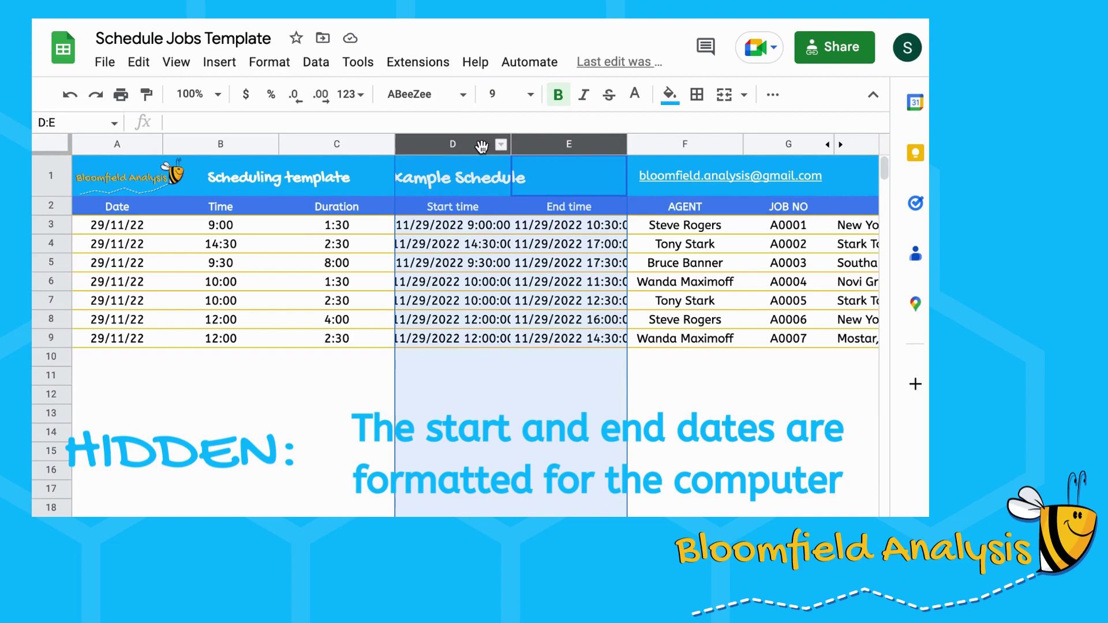
pyautogui.rightClick(482, 144)
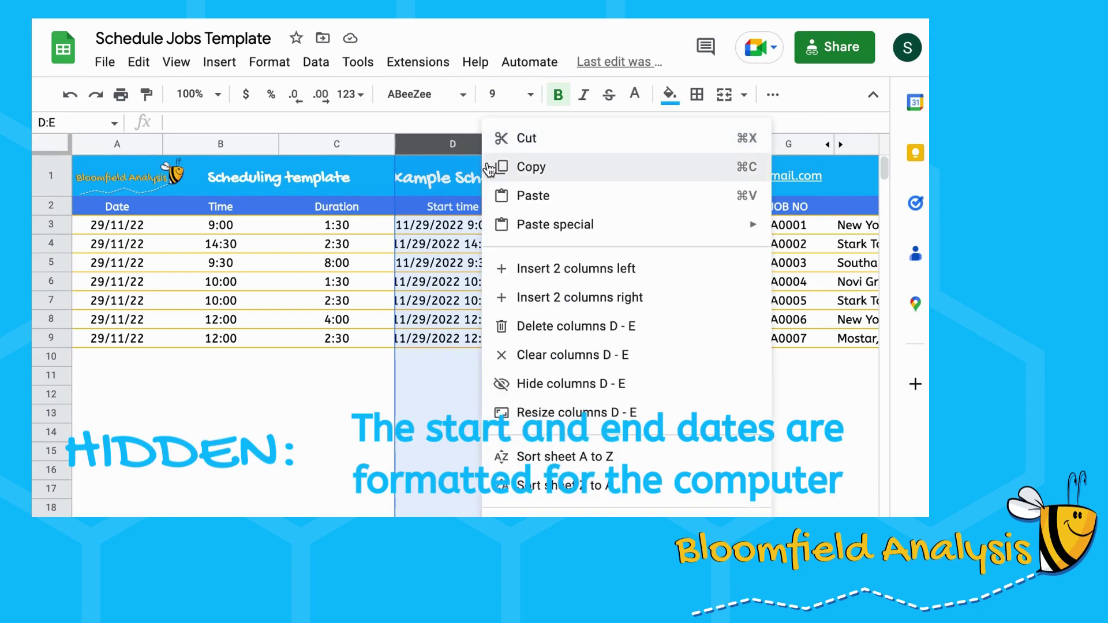
pyautogui.click(419, 314)
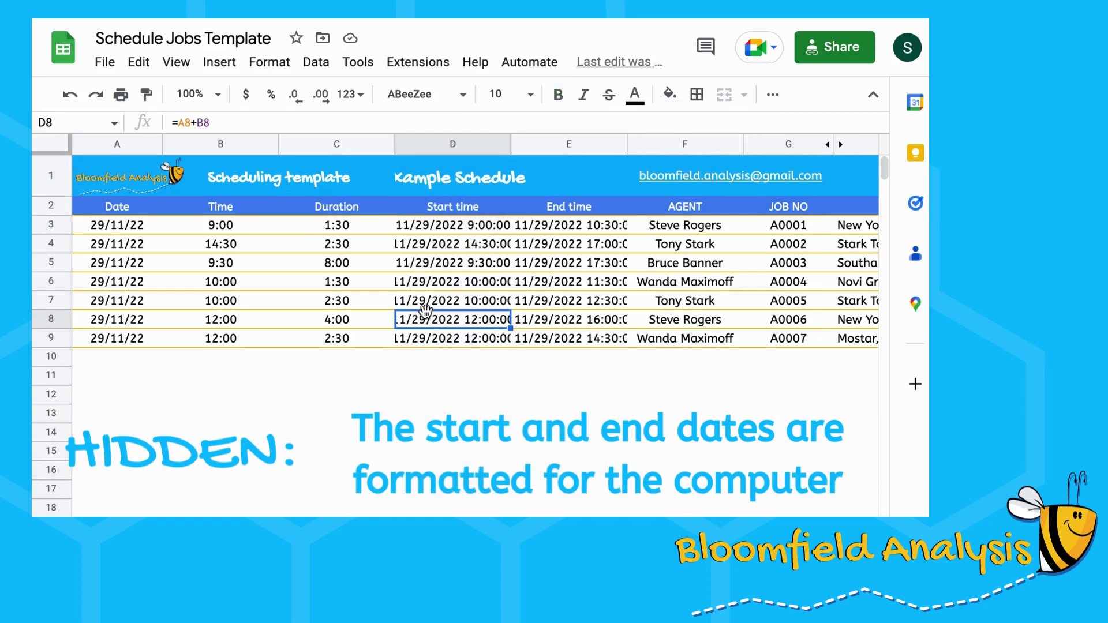
pyautogui.moveTo(121, 346); pyautogui.dragTo(329, 502)
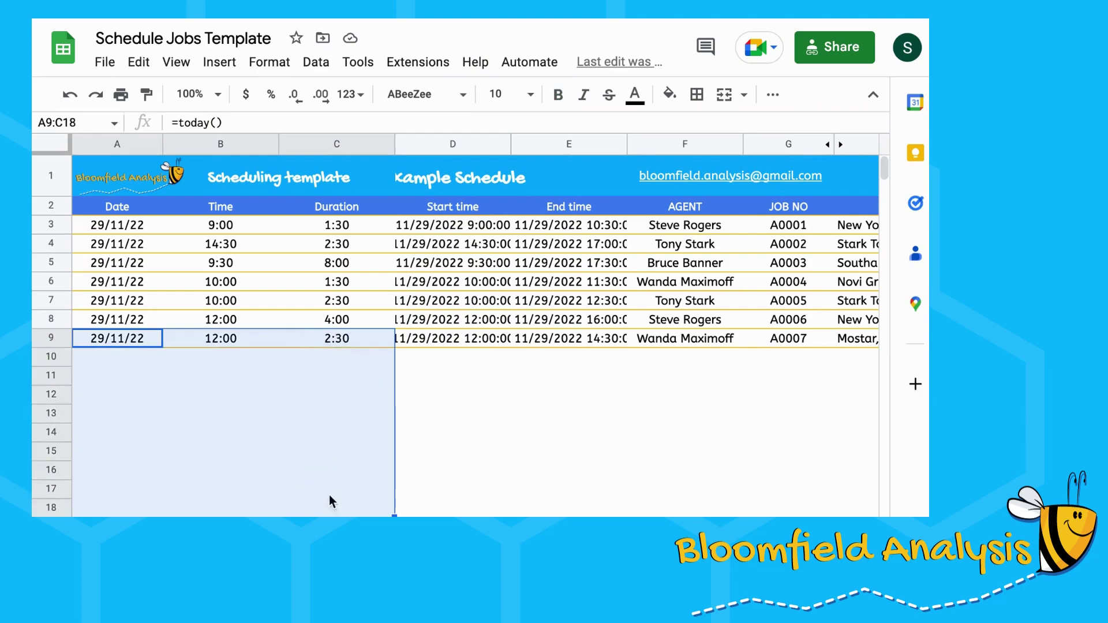
pyautogui.click(419, 415)
pyautogui.moveTo(485, 338); pyautogui.dragTo(603, 477)
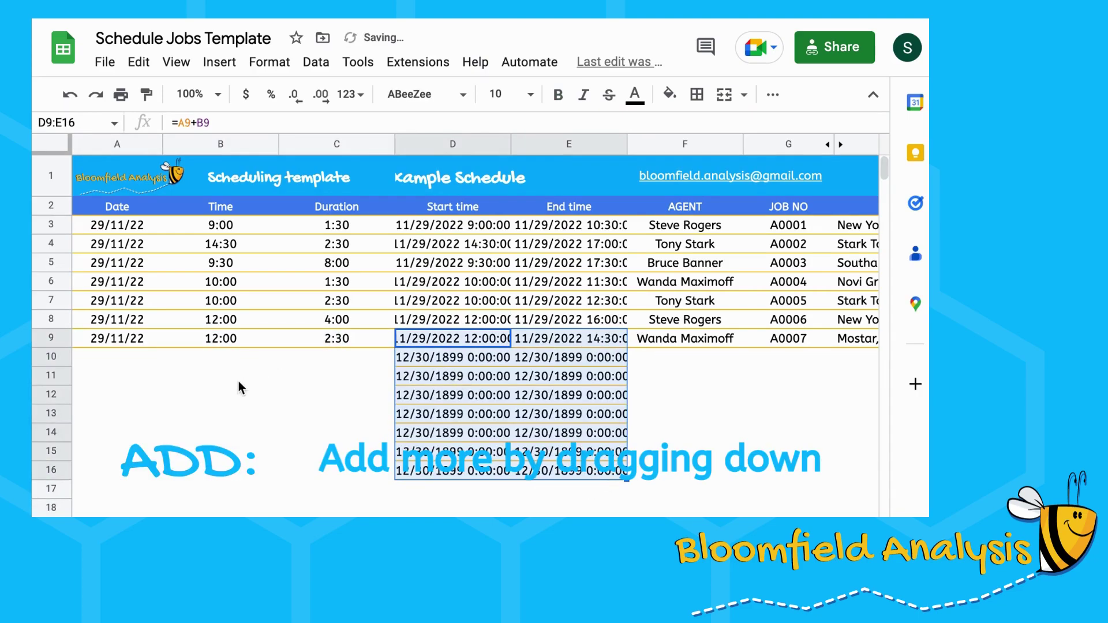
pyautogui.moveTo(132, 346); pyautogui.dragTo(396, 473)
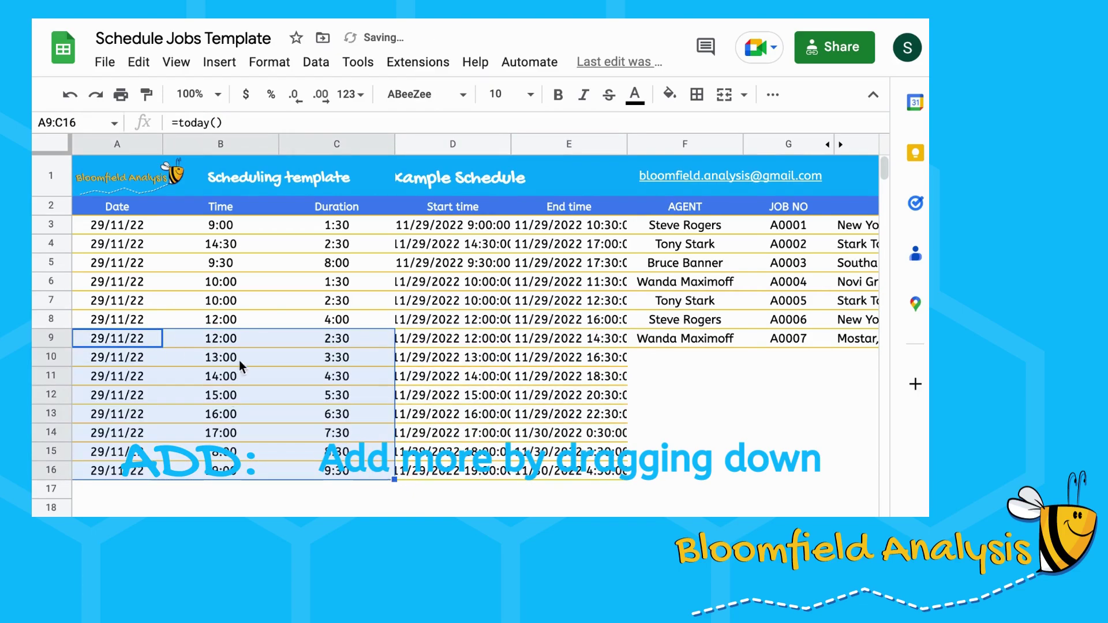
pyautogui.click(578, 341)
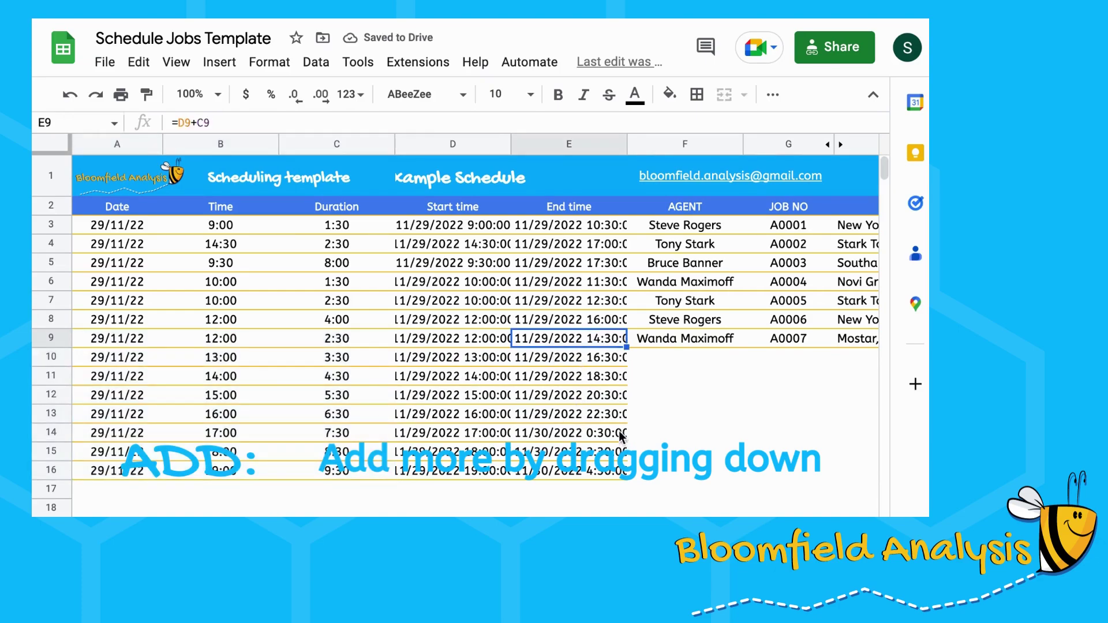
pyautogui.hotkey('ctrl', 'z')
pyautogui.hotkey('ctrl', 'z')
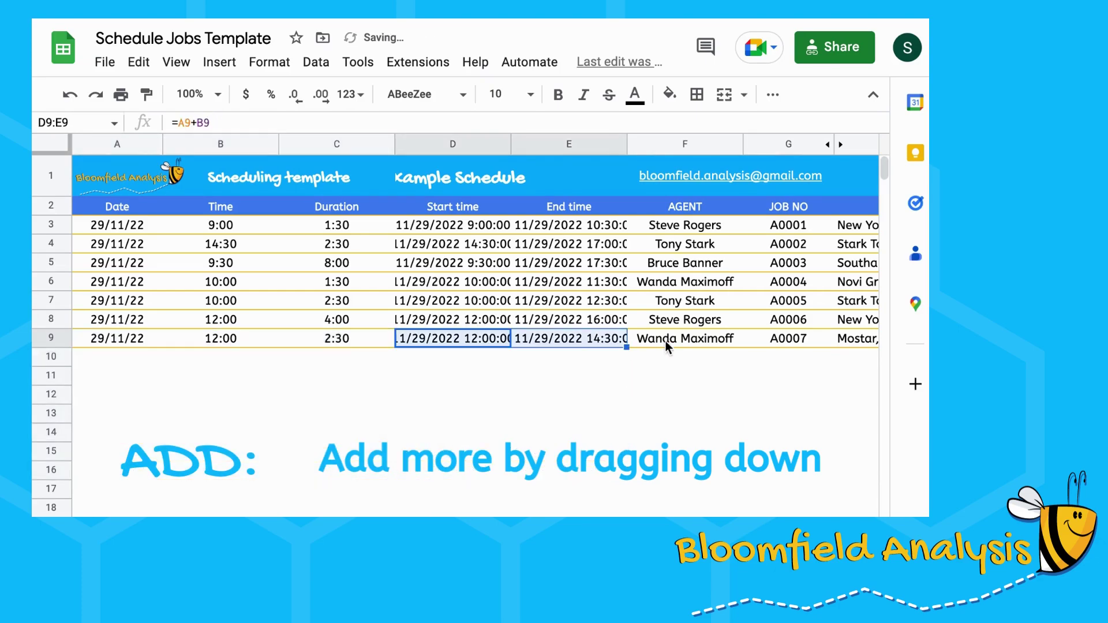
# - Inspect the VLOOKUP formula in H3 and bring up the Calendar column's actions
pyautogui.click(670, 339)
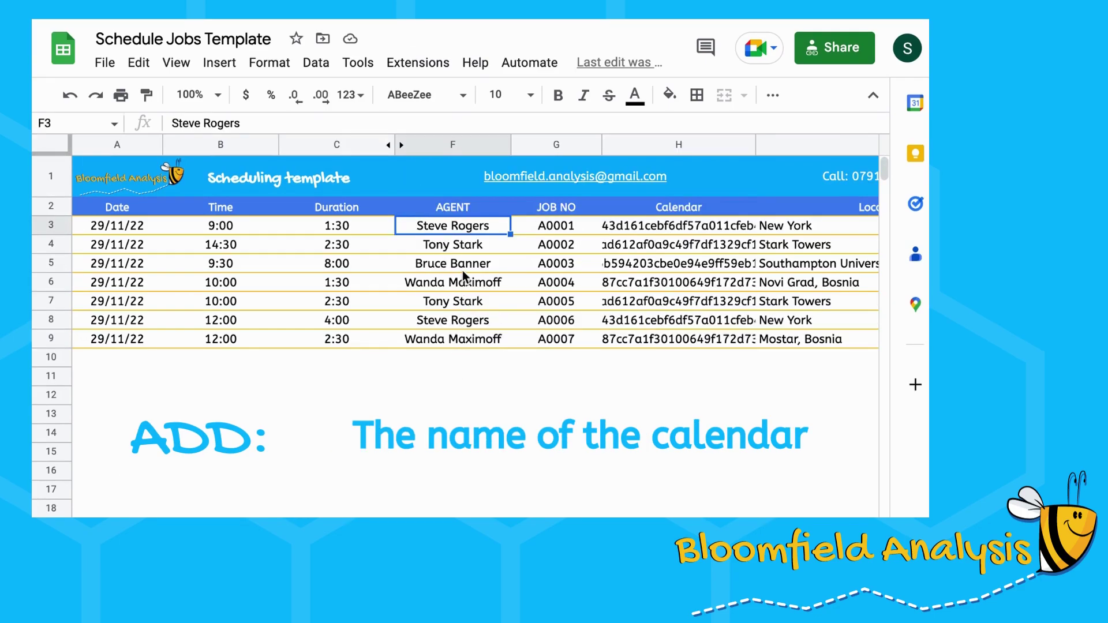
pyautogui.click(682, 225)
pyautogui.click(658, 145)
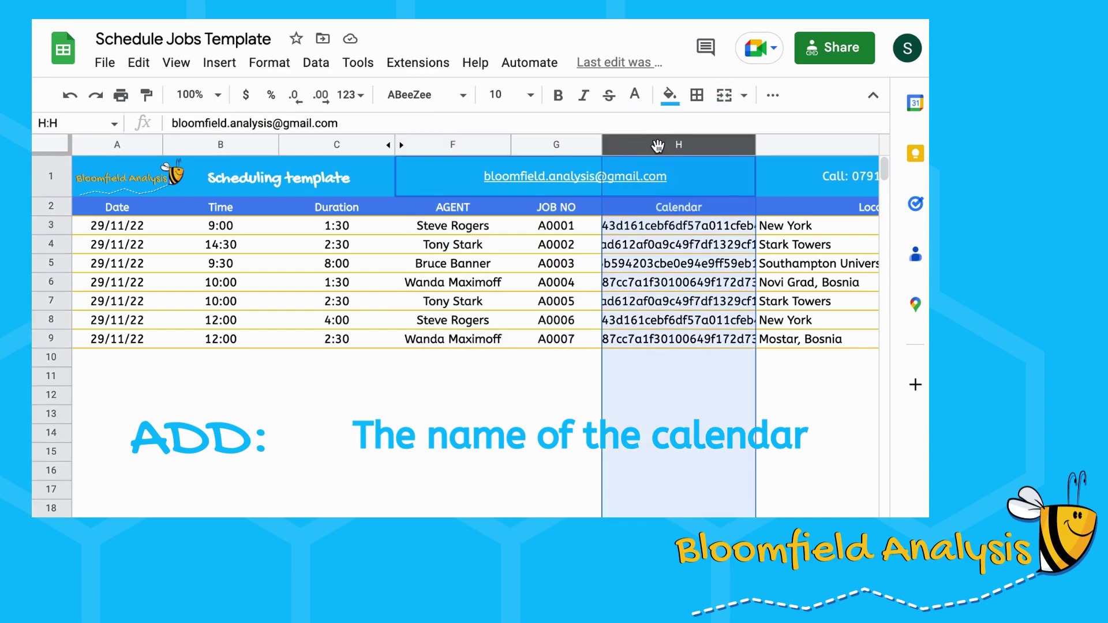
pyautogui.rightClick(658, 146)
pyautogui.click(524, 287)
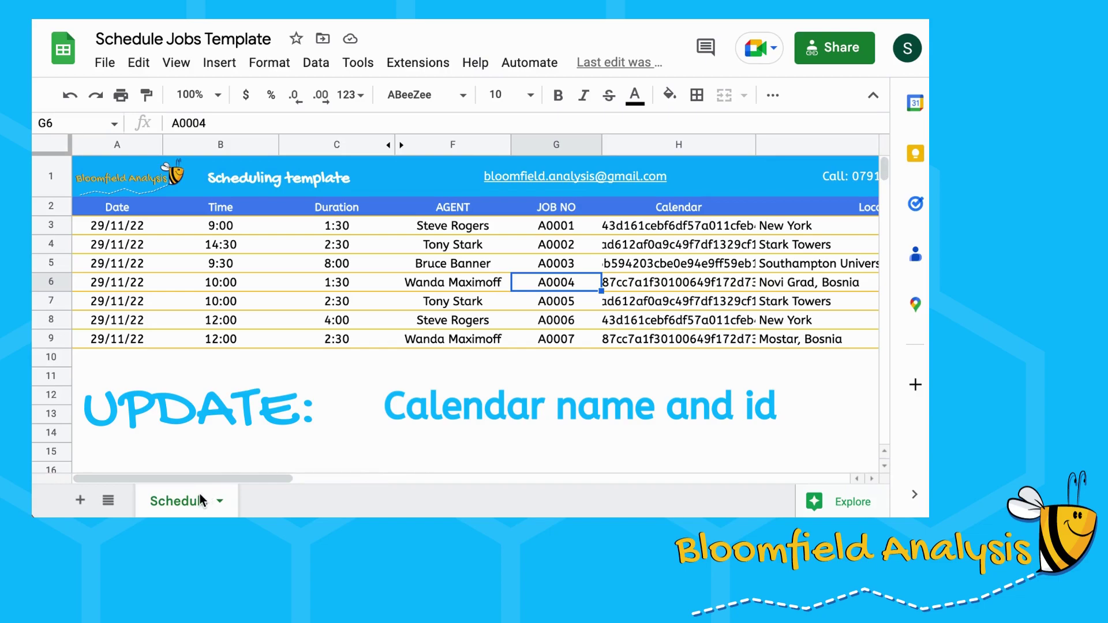
# - Open the Calendar ids sheet and review its four agent names in column A
pyautogui.click(108, 500)
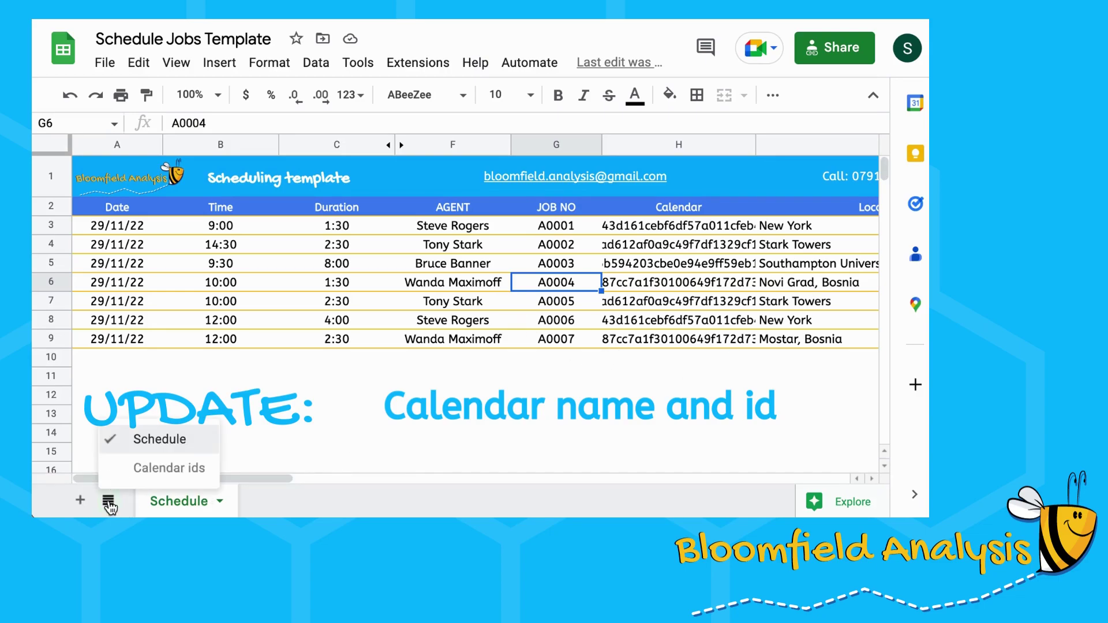
pyautogui.click(149, 469)
pyautogui.click(250, 367)
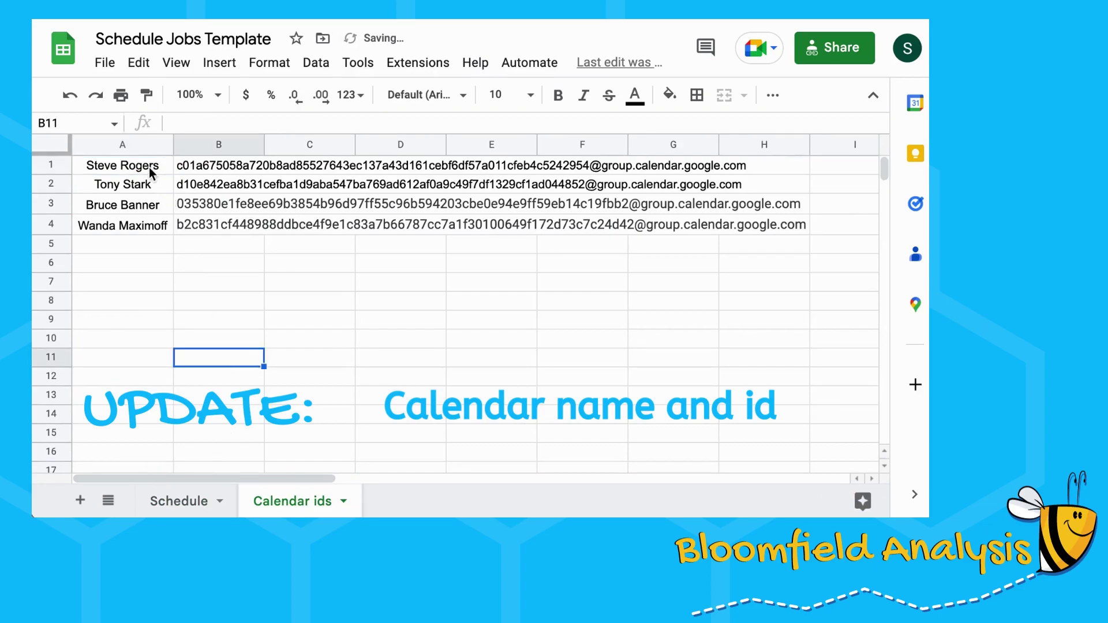
pyautogui.moveTo(151, 168); pyautogui.dragTo(142, 228)
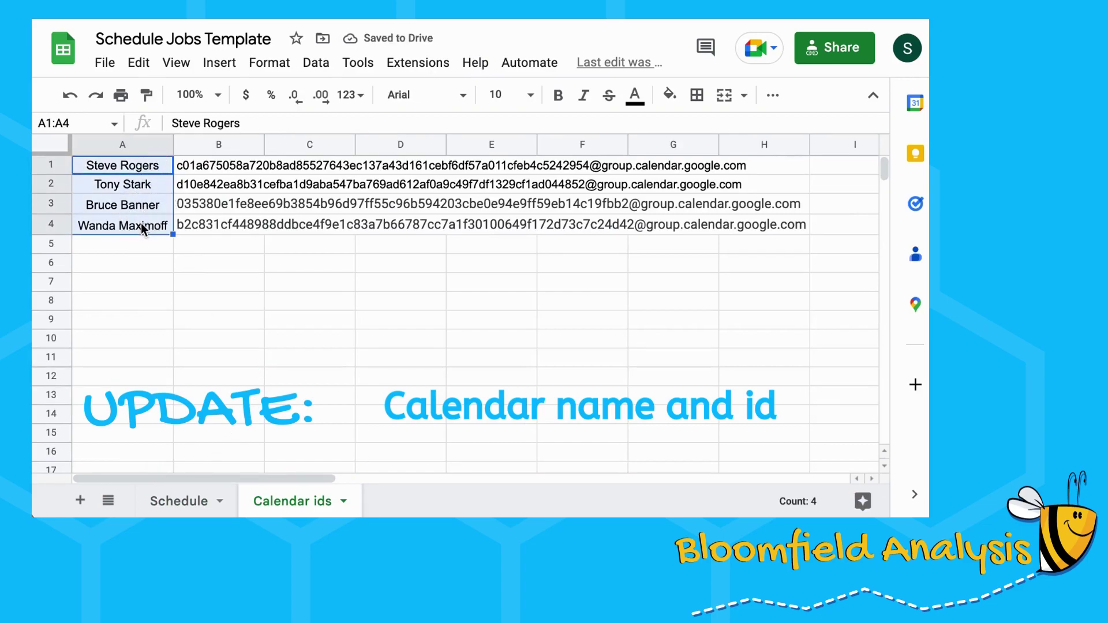
pyautogui.click(144, 168)
pyautogui.click(142, 186)
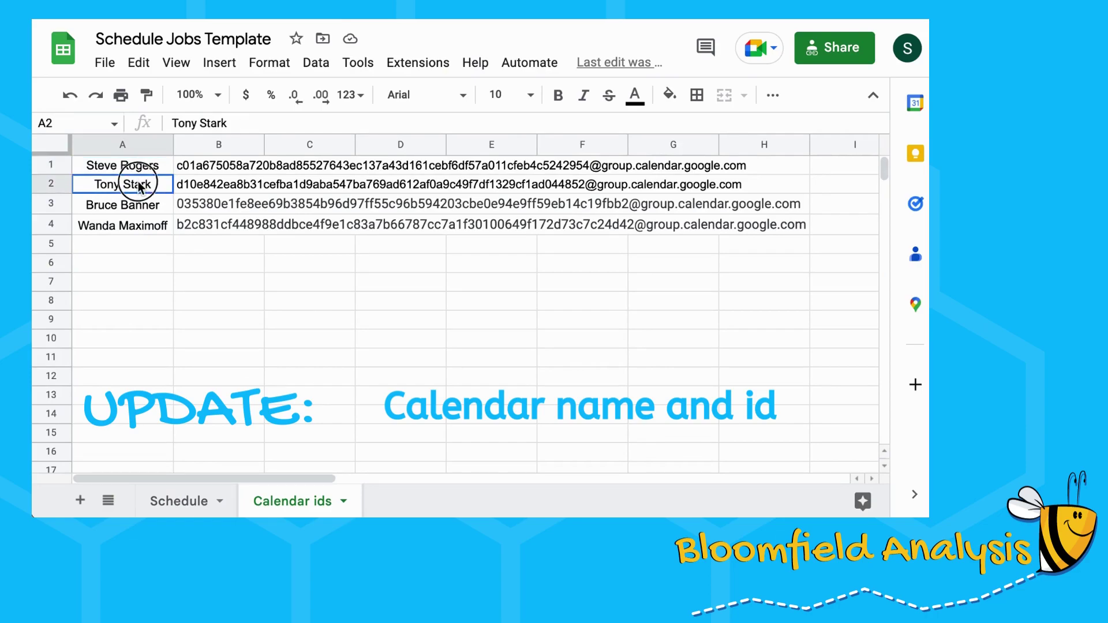
pyautogui.click(141, 203)
pyautogui.click(142, 225)
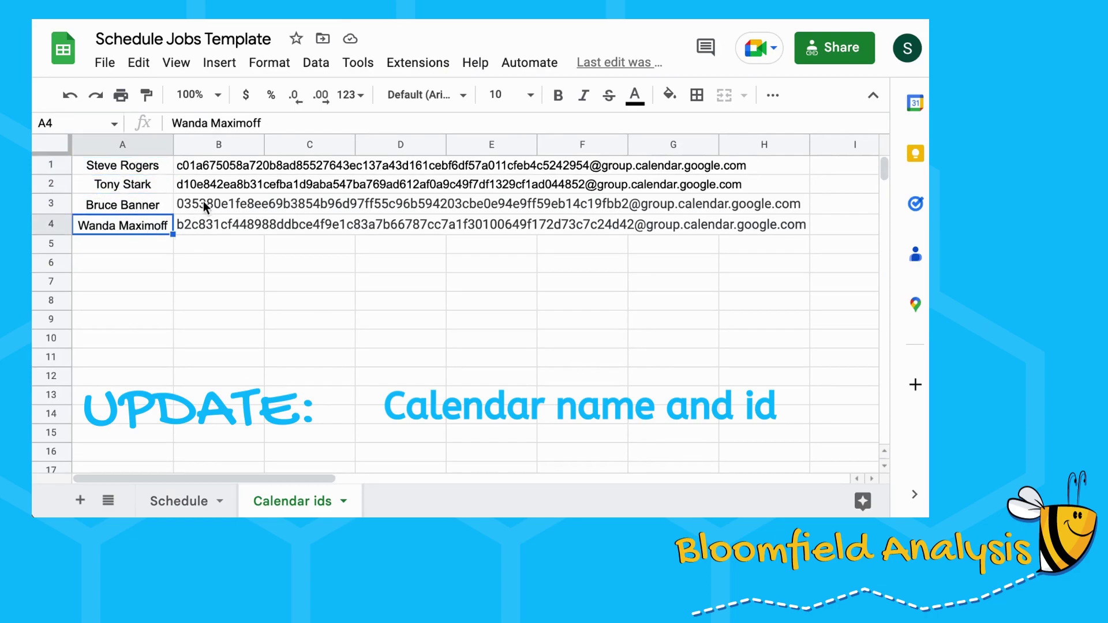
# - Check the agents' calendar IDs in column B and return to the Schedule sheet
pyautogui.click(207, 171)
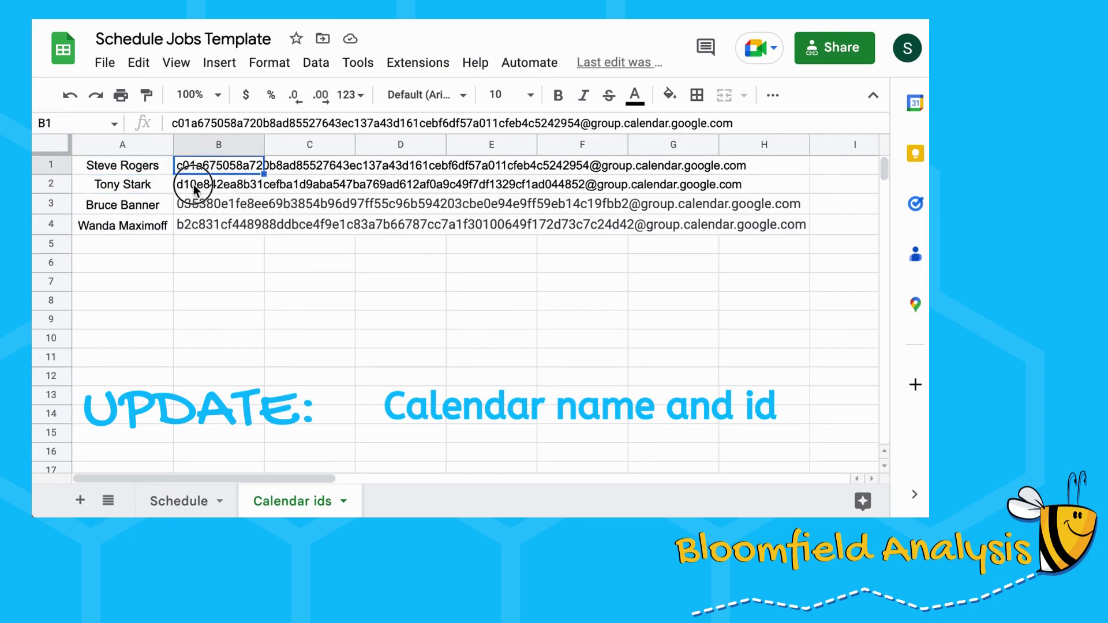
pyautogui.click(192, 185)
pyautogui.click(128, 212)
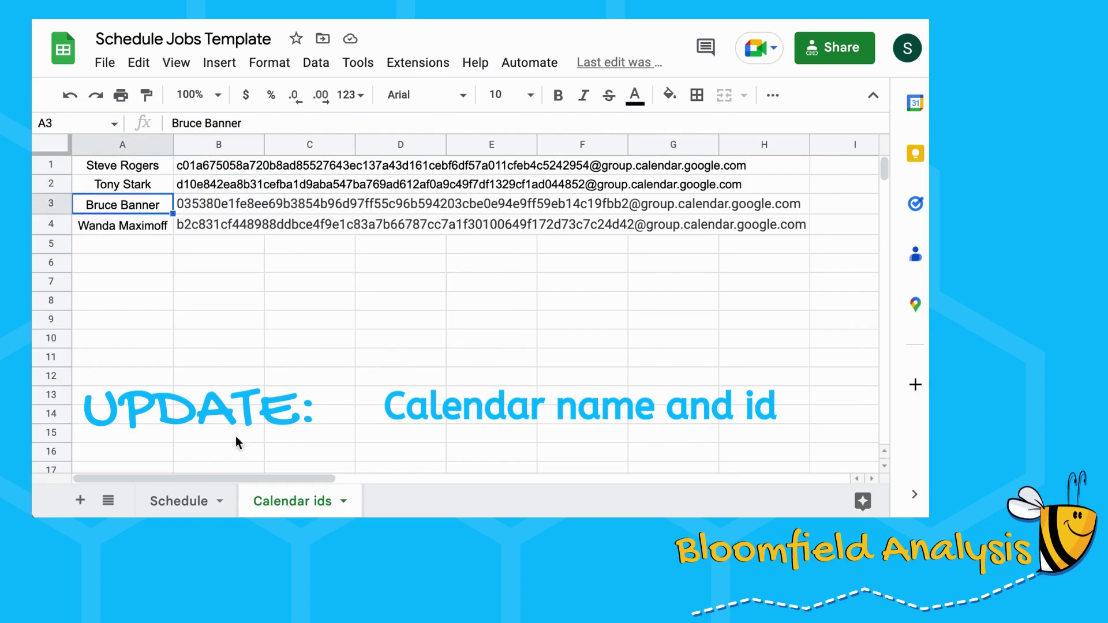
pyautogui.click(172, 500)
# - Fill down the last agent name into F10 and the VLOOKUP formula into H10
pyautogui.click(624, 231)
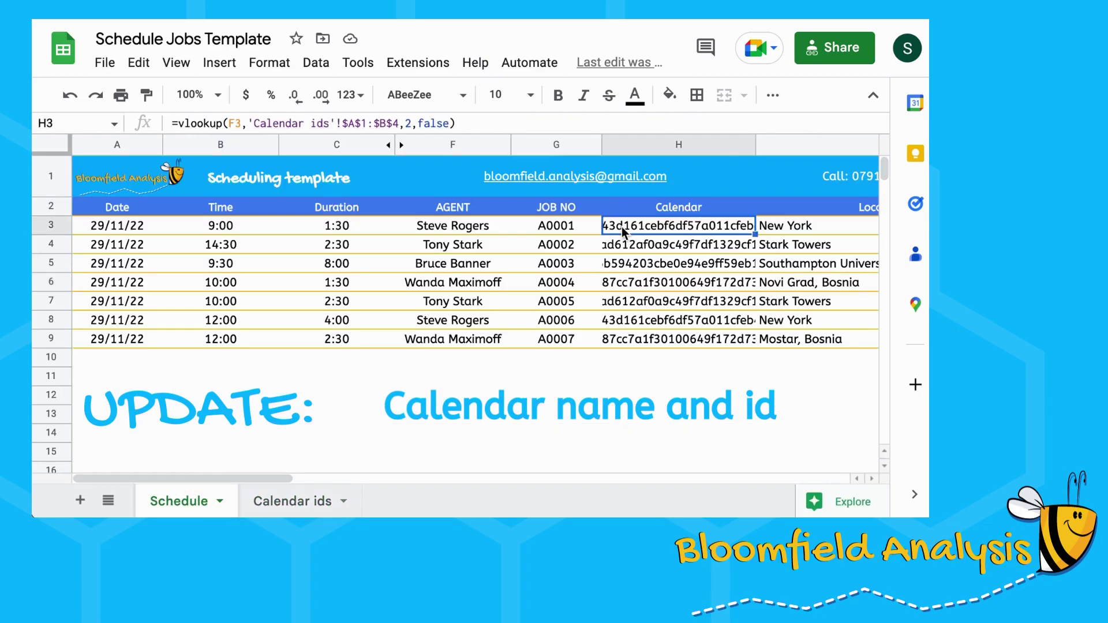
pyautogui.click(450, 228)
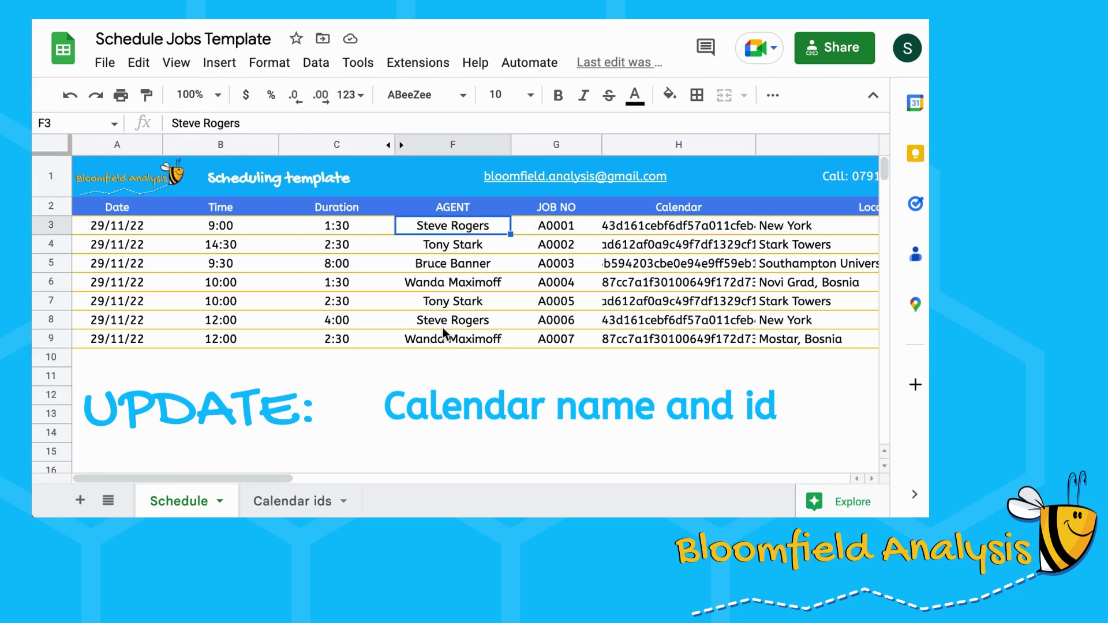
pyautogui.click(451, 339)
pyautogui.press('Down')
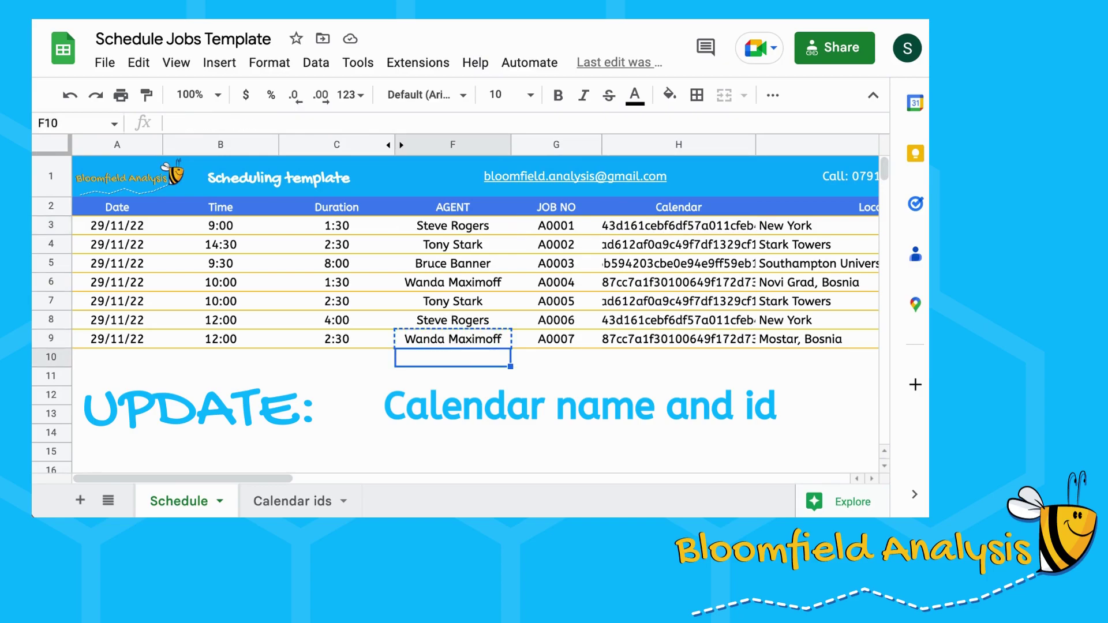
pyautogui.hotkey('ctrl', 'd')
pyautogui.press('Up')
pyautogui.press('Right')
pyautogui.press('Right')
pyautogui.press('Down')
pyautogui.hotkey('ctrl', 'd')
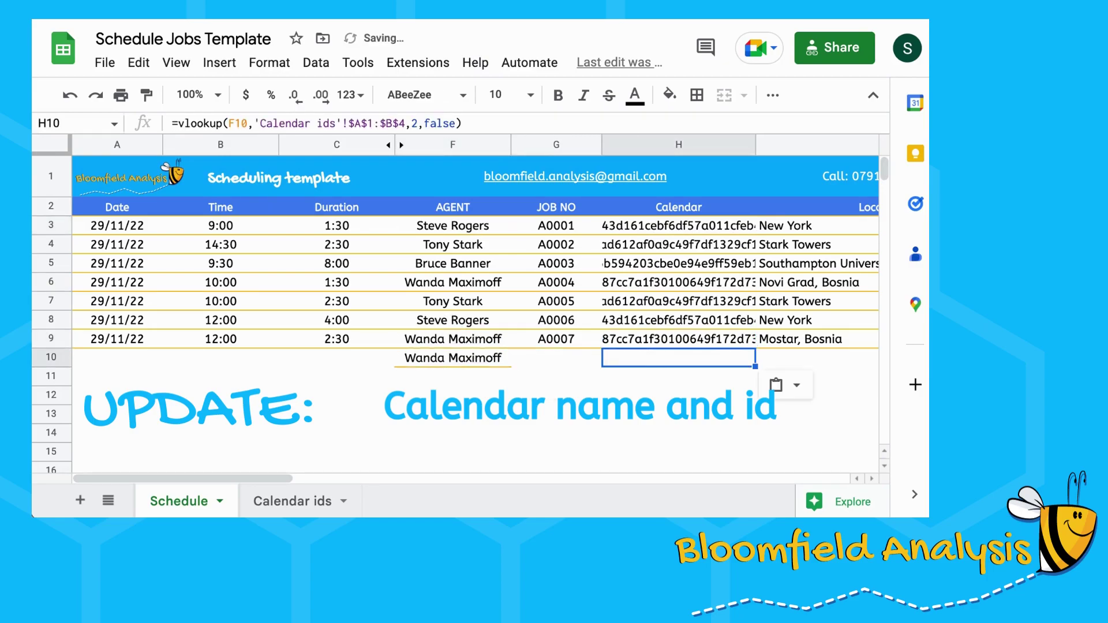
# - Replace F10 with the agent name copied from F8 and check the updated calendar IDs in column H
pyautogui.press('Left')
pyautogui.press('Left')
pyautogui.press('Up')
pyautogui.press('Up')
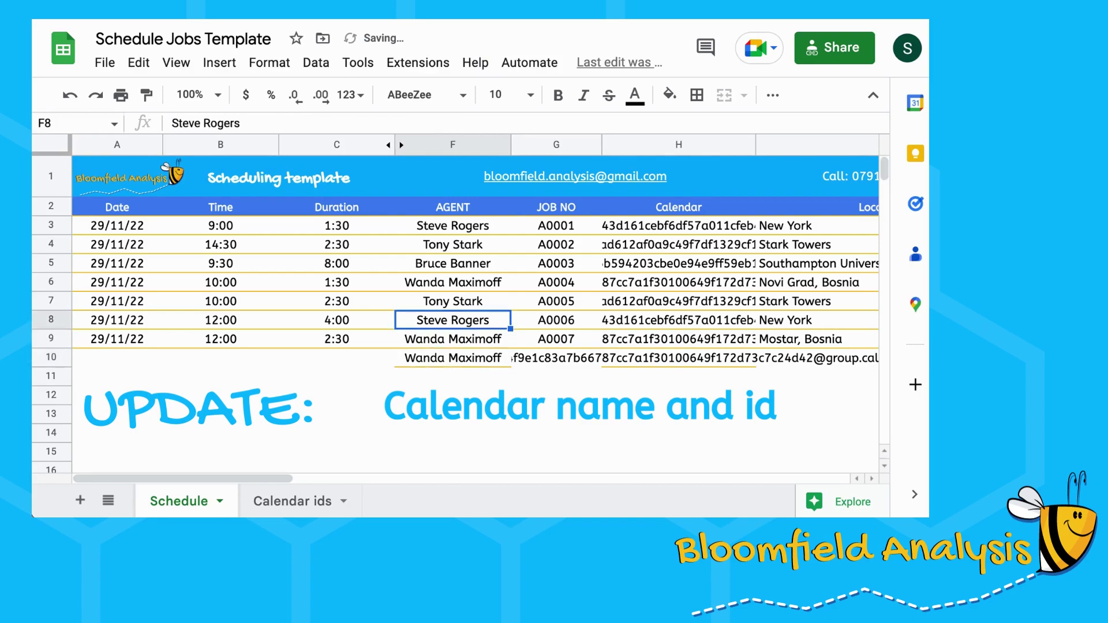
pyautogui.hotkey('ctrl', 'c')
pyautogui.press('Down')
pyautogui.press('Down')
pyautogui.hotkey('ctrl', 'v')
pyautogui.press('Right')
pyautogui.press('Right')
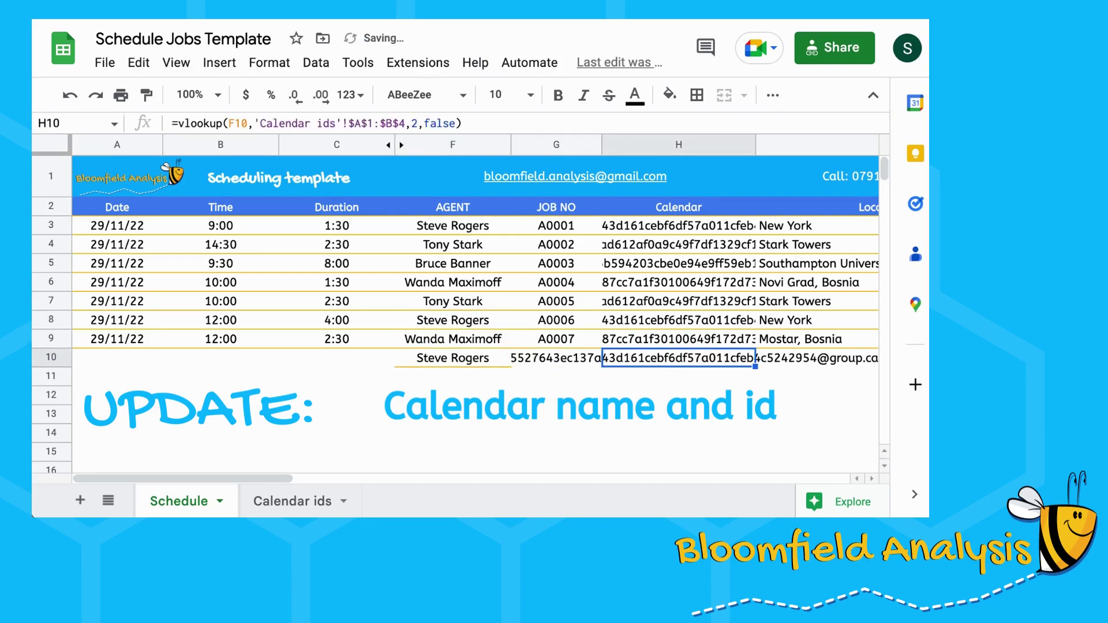
pyautogui.press('Up')
pyautogui.press('Up')
pyautogui.press('Up')
pyautogui.press('Up')
pyautogui.press('Up')
pyautogui.press('Up')
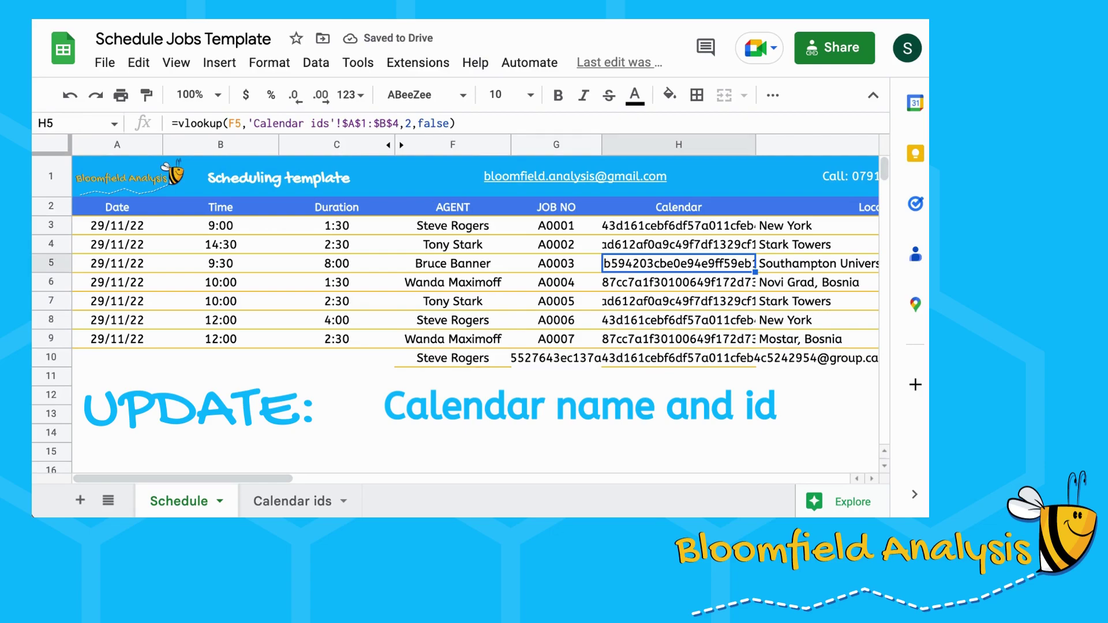
pyautogui.press('Up')
pyautogui.press('Down')
pyautogui.press('Down')
pyautogui.press('Down')
pyautogui.press('Down')
pyautogui.press('Down')
pyautogui.press('Down')
pyautogui.press('Down')
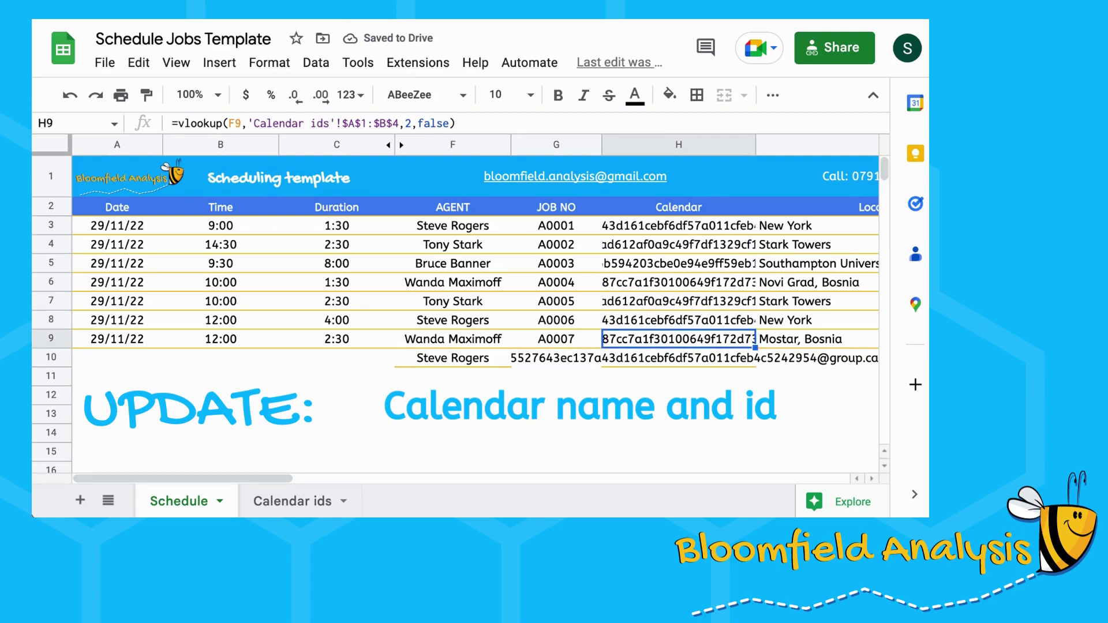
pyautogui.press('Left')
pyautogui.press('Right')
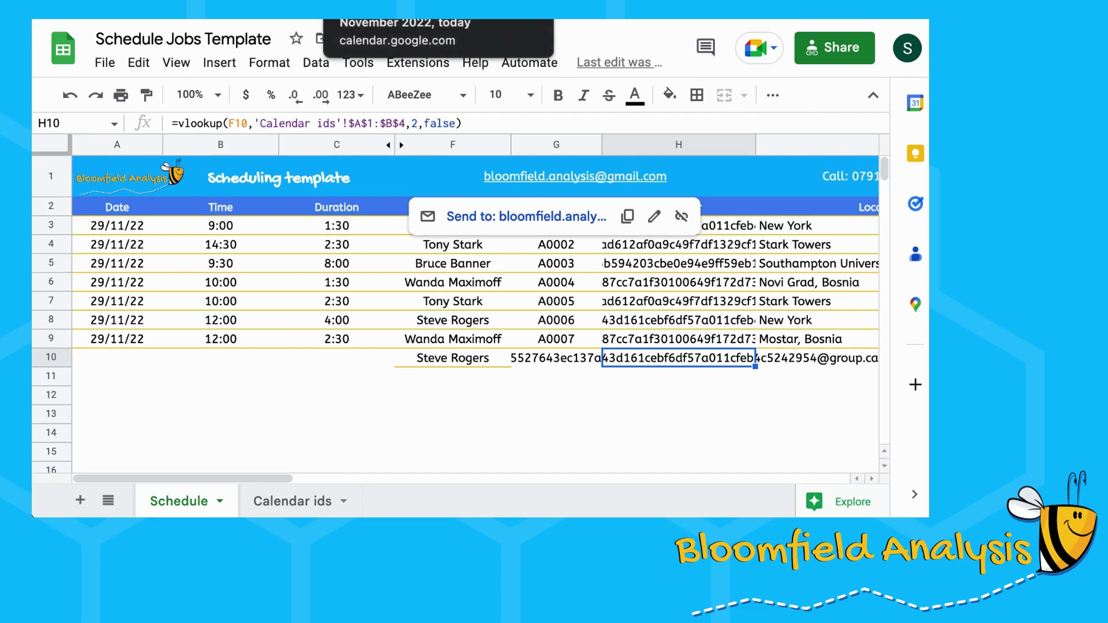
# - Open an agent calendar's Settings and sharing and select its full Calendar ID under Integrate calendar
pyautogui.click(347, 11)
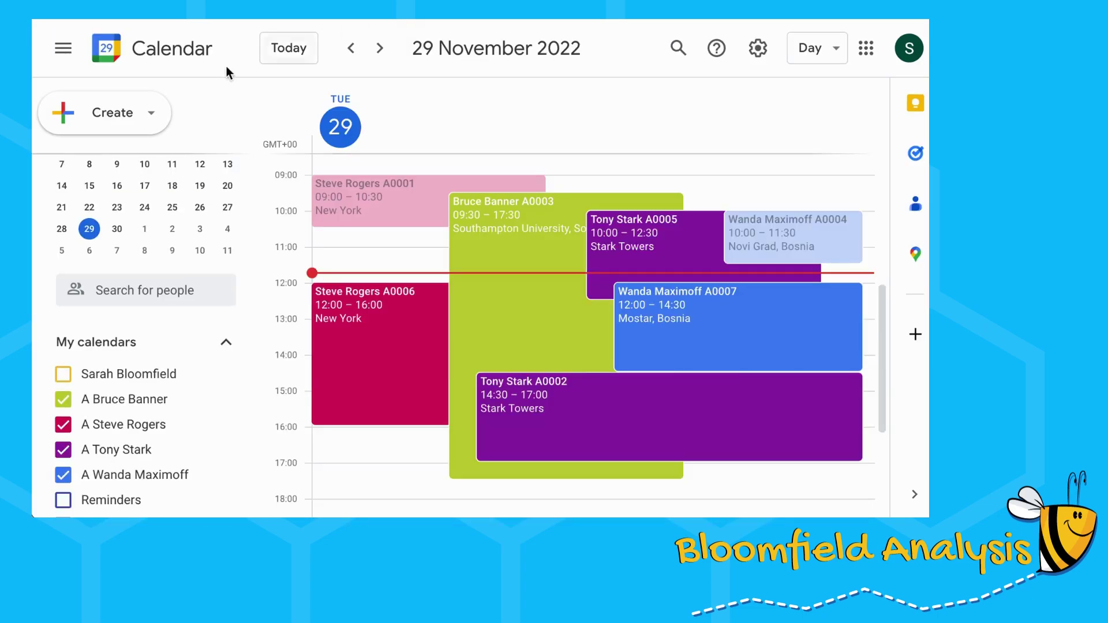
pyautogui.click(228, 399)
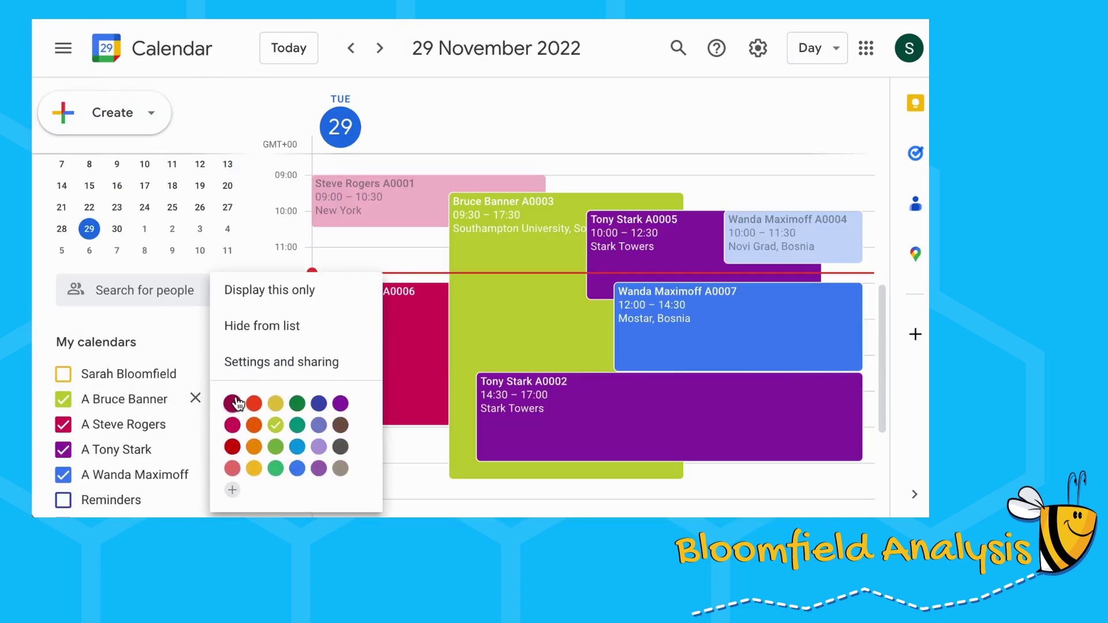
pyautogui.click(263, 376)
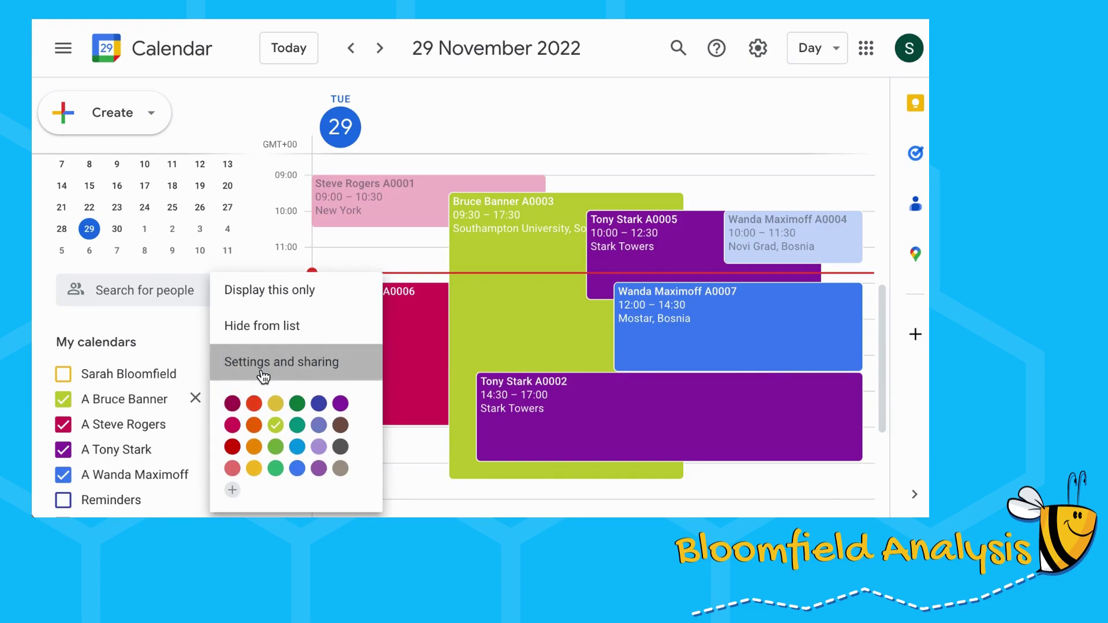
pyautogui.scroll(-3, 496, 346)
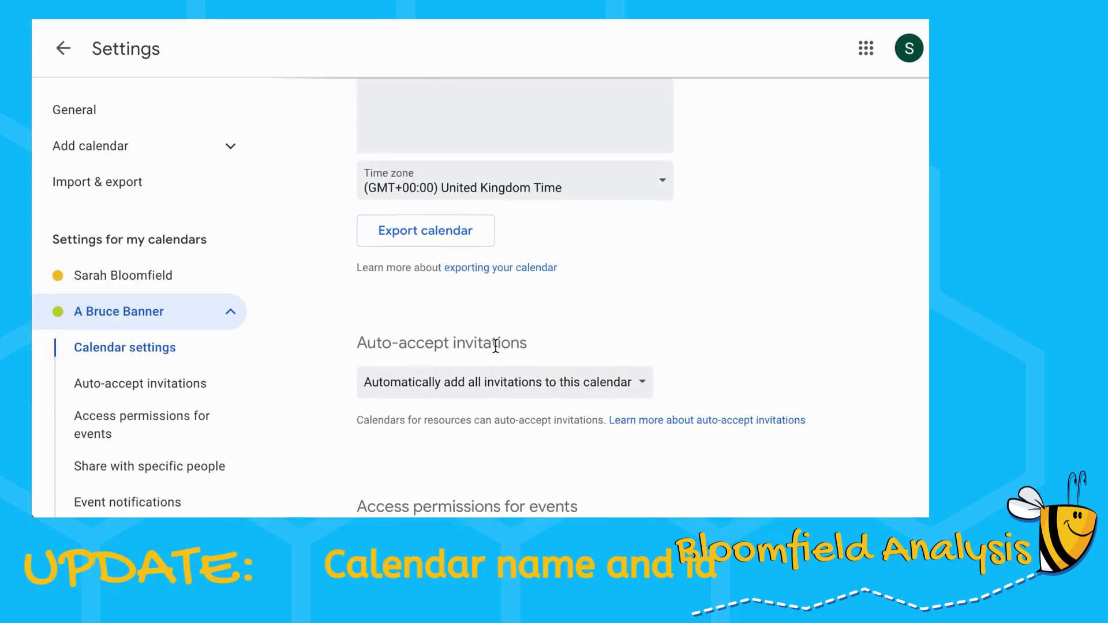
pyautogui.scroll(-5, 495, 345)
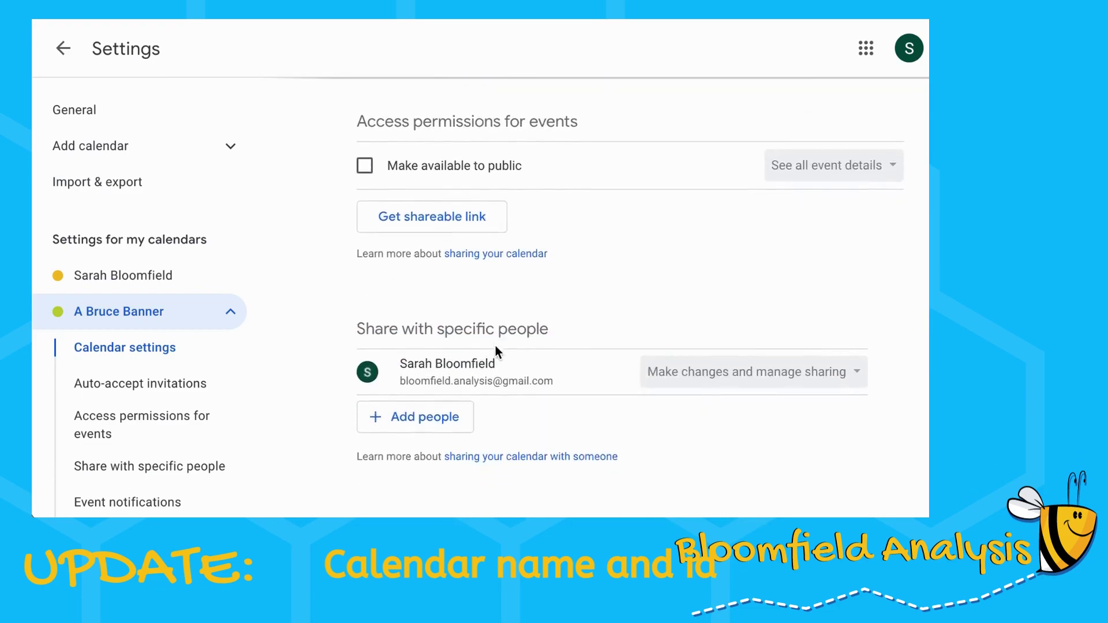
pyautogui.scroll(-10, 495, 345)
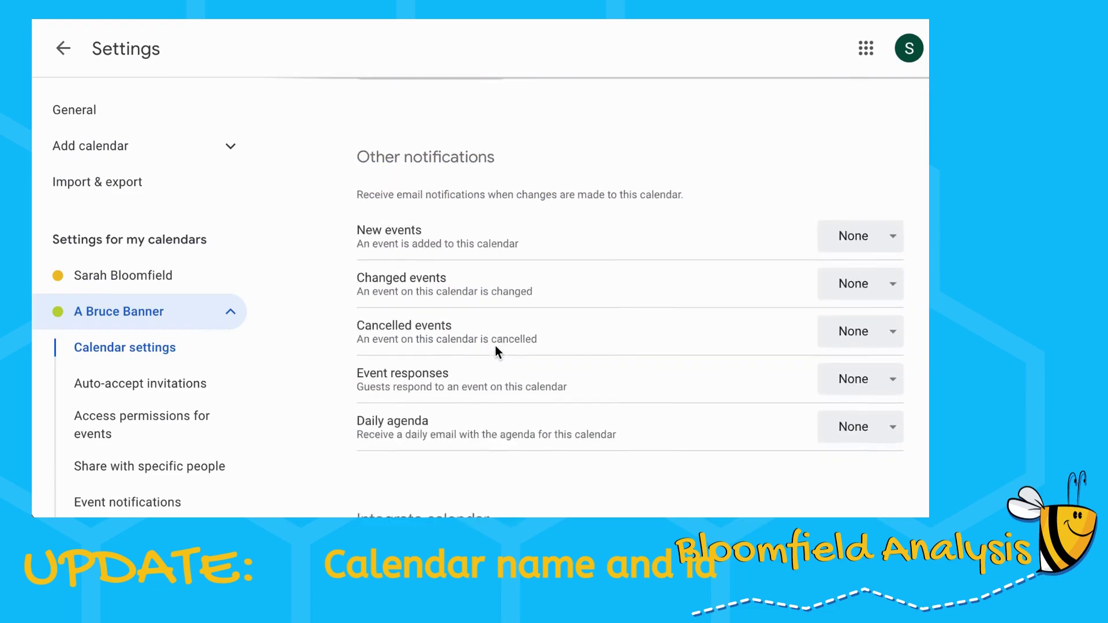
pyautogui.scroll(-6, 496, 345)
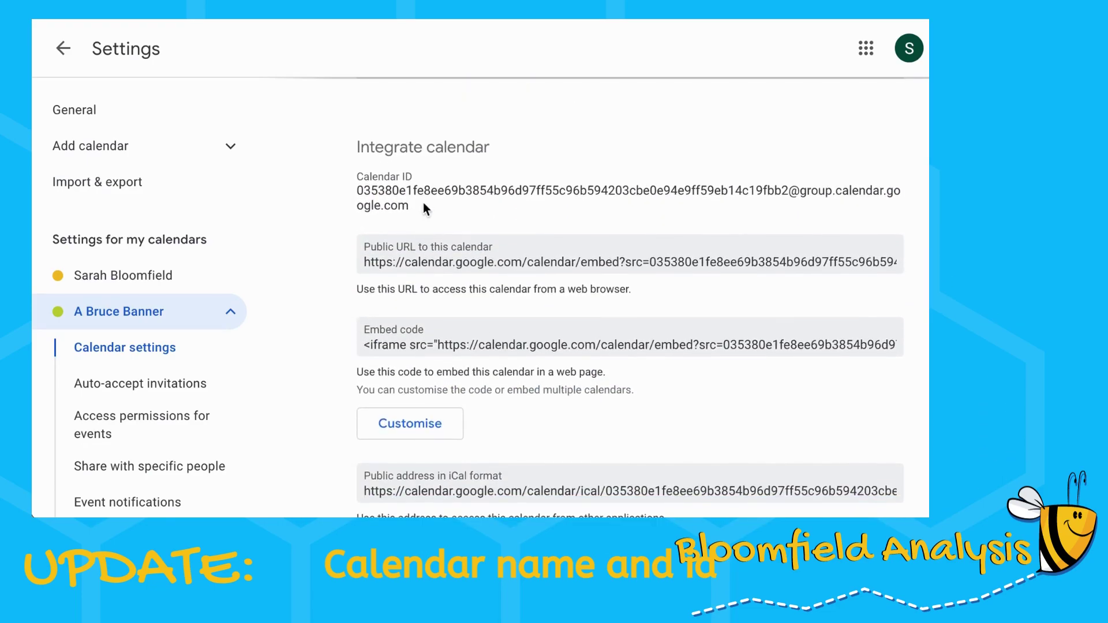
pyautogui.moveTo(424, 200); pyautogui.dragTo(349, 185)
pyautogui.click(435, 215)
pyautogui.moveTo(436, 214); pyautogui.dragTo(354, 191)
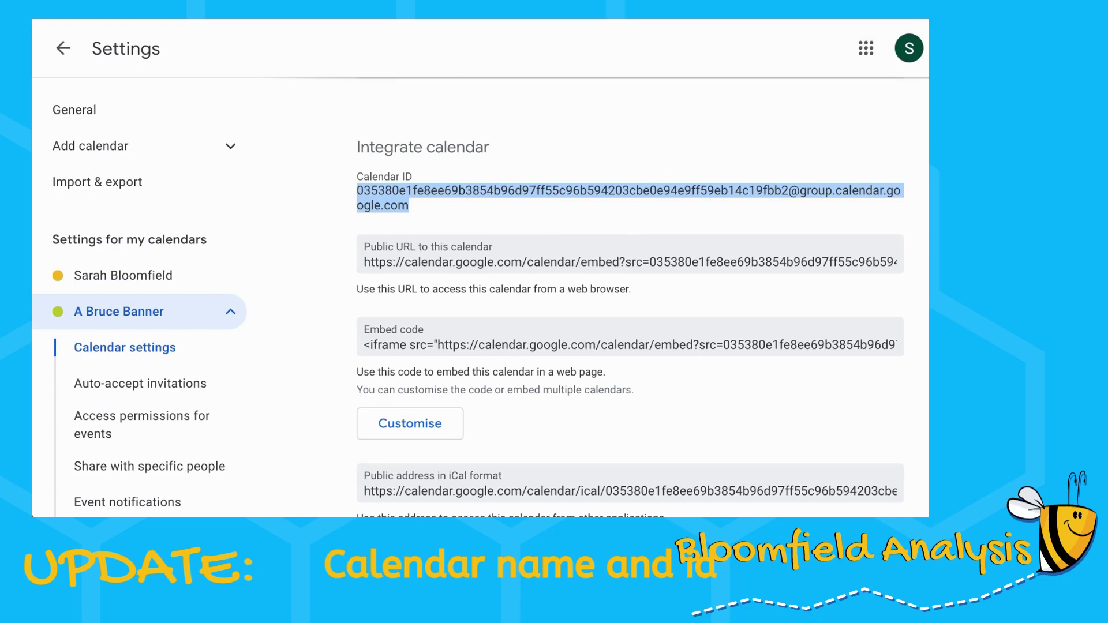
pyautogui.hotkey('ctrl', 'Tab')
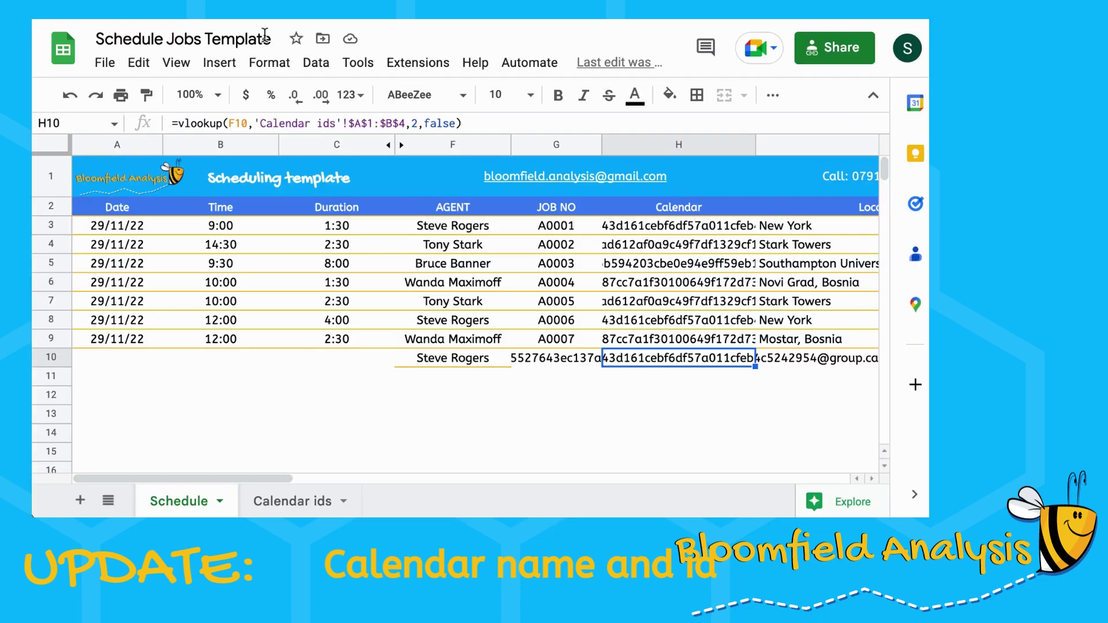
# - Inspect the calendar address in B3 and the name and ID ranges on the Calendar ids sheet
pyautogui.click(275, 501)
pyautogui.click(228, 207)
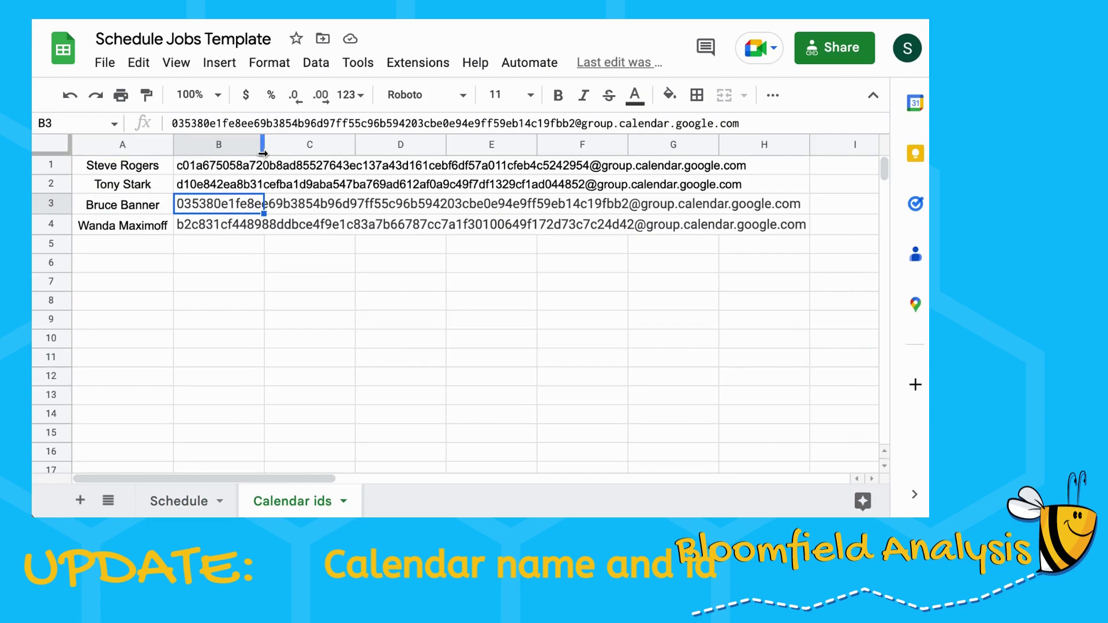
pyautogui.doubleClick(242, 121)
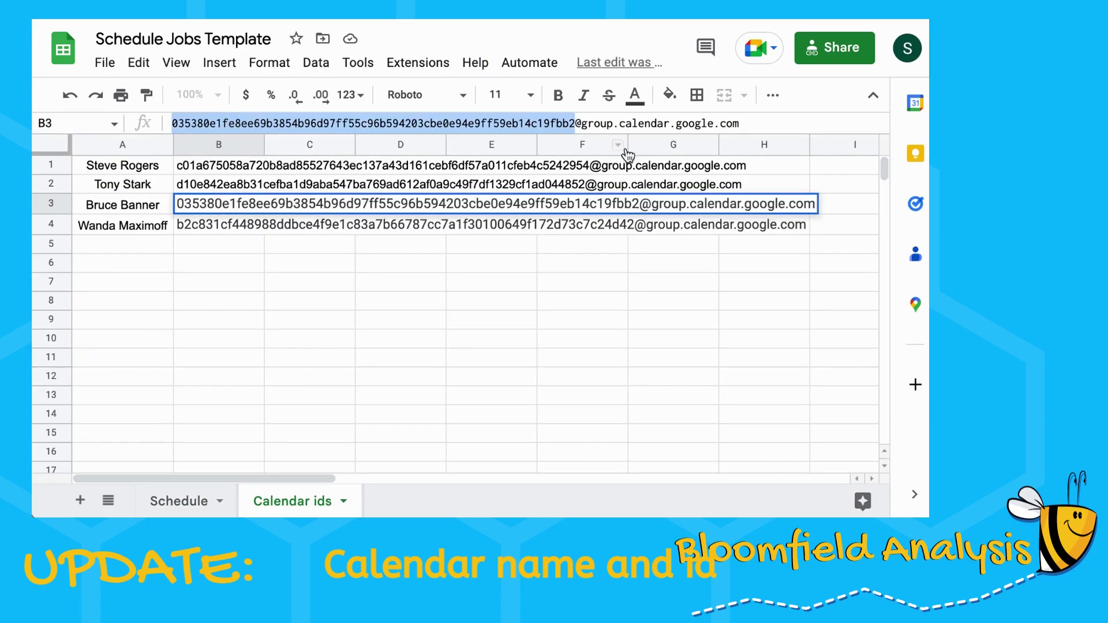
pyautogui.tripleClick(761, 123)
pyautogui.click(761, 124)
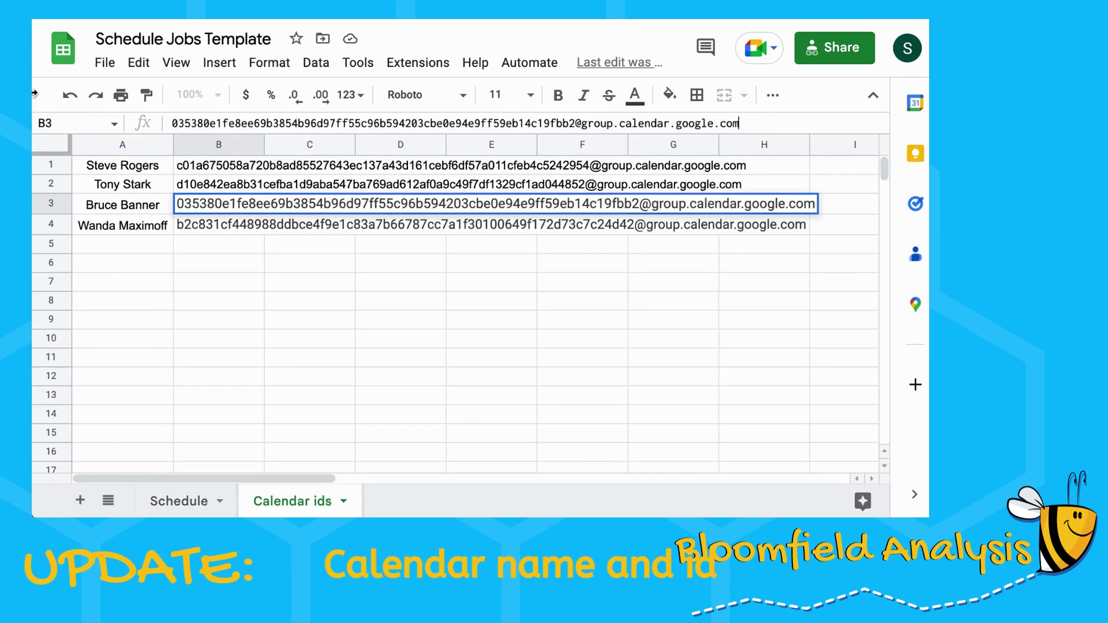
pyautogui.click(239, 269)
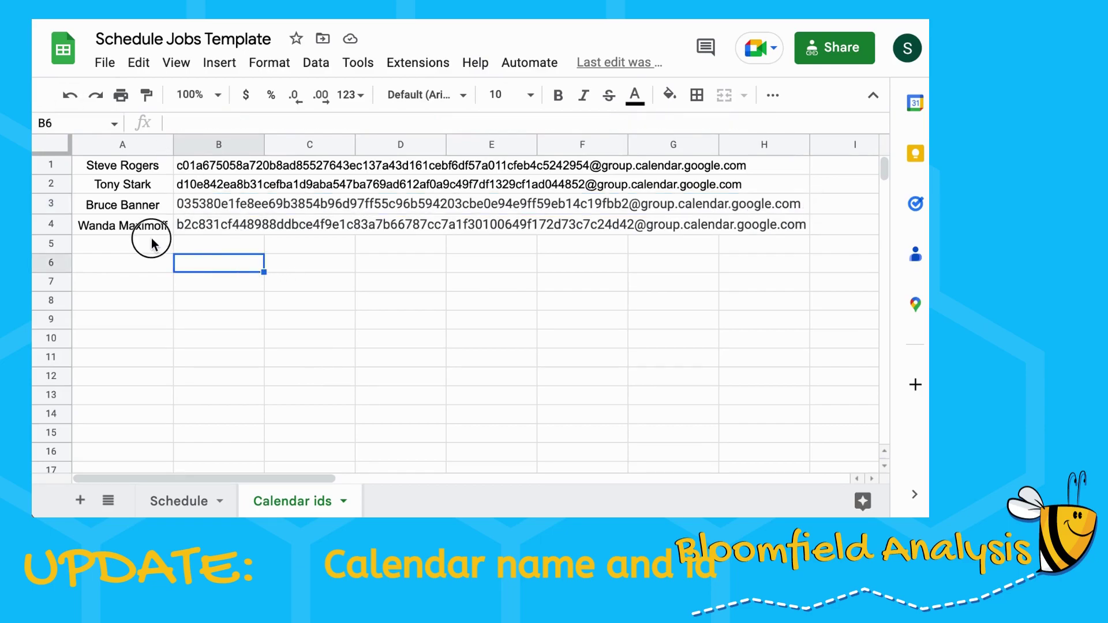
pyautogui.moveTo(149, 245); pyautogui.dragTo(153, 338)
pyautogui.moveTo(139, 172); pyautogui.dragTo(141, 279)
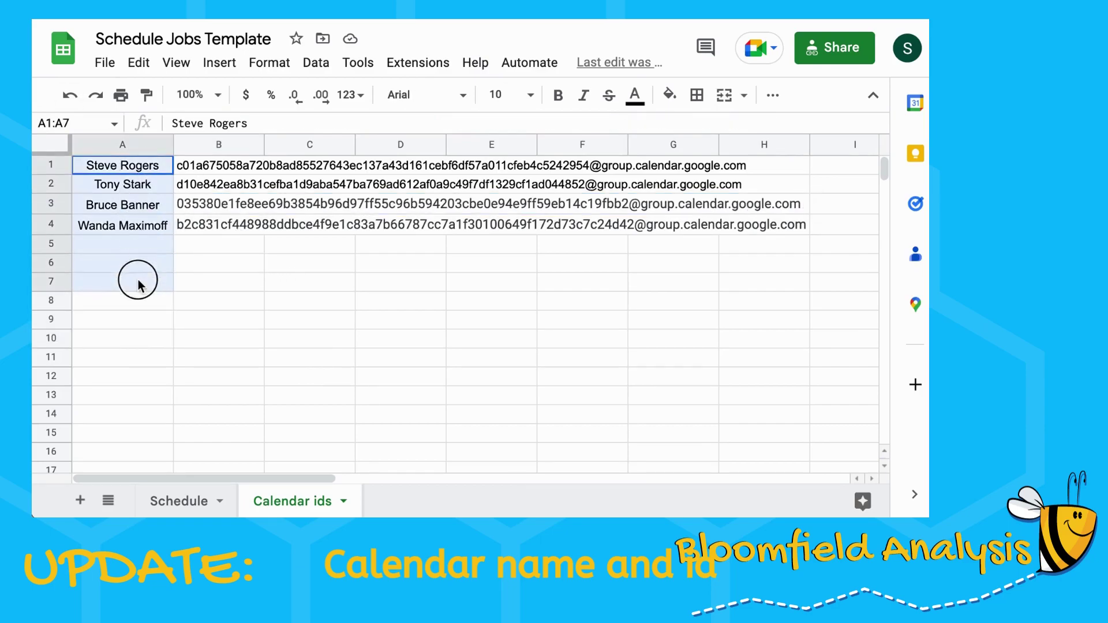
pyautogui.moveTo(220, 167); pyautogui.dragTo(235, 287)
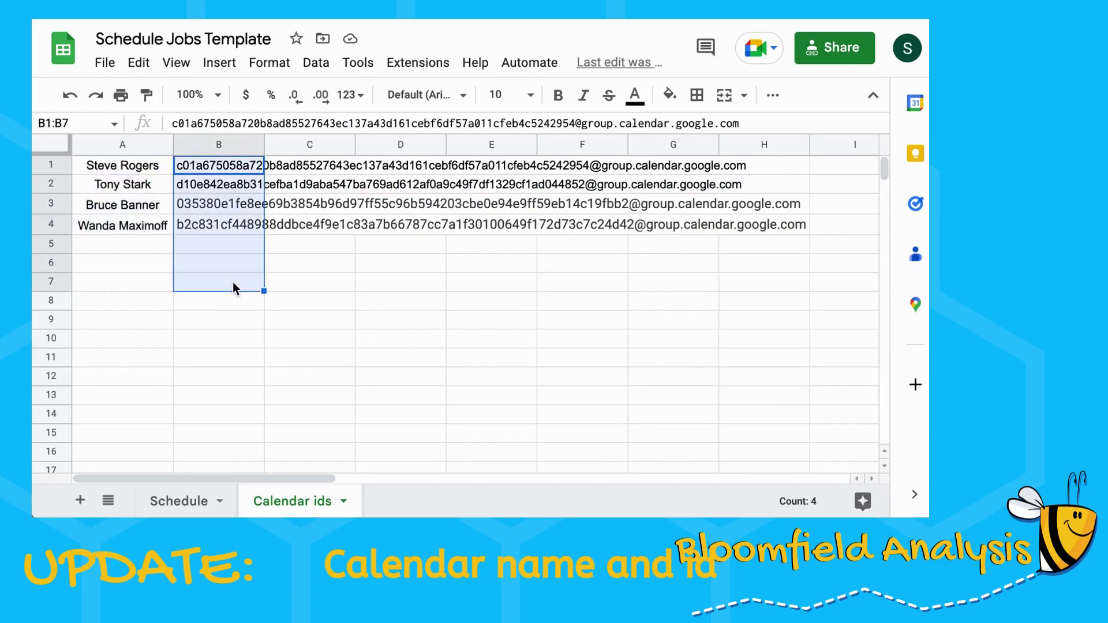
pyautogui.click(166, 502)
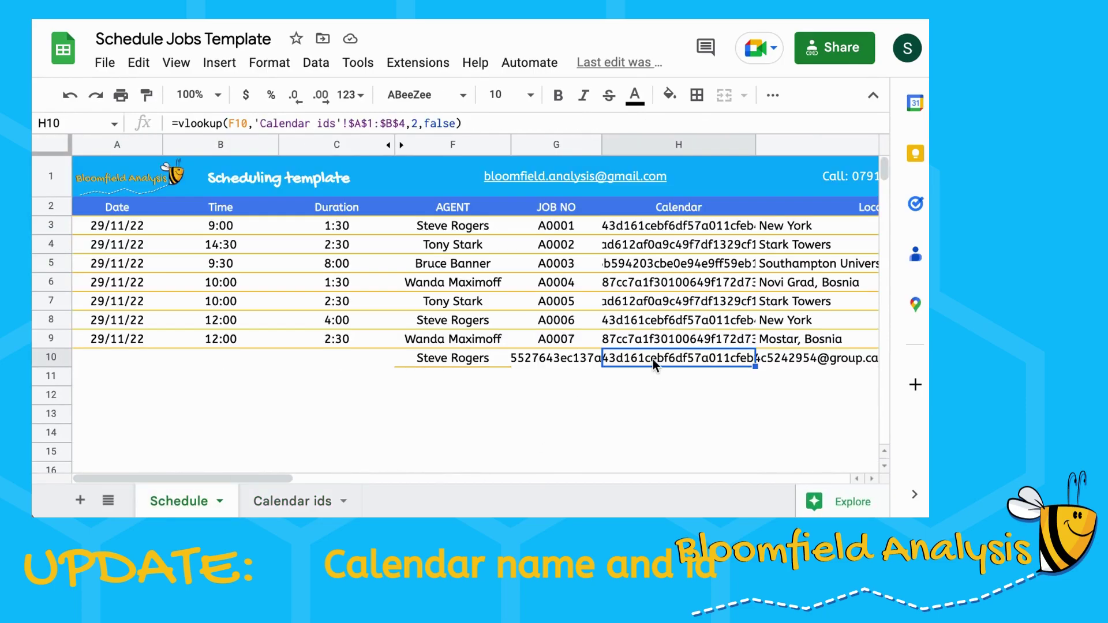
# - Compare H10's lookup range 'Calendar ids'!$A$1:$B$4 with the list and check the returned calendar ID
pyautogui.click(465, 123)
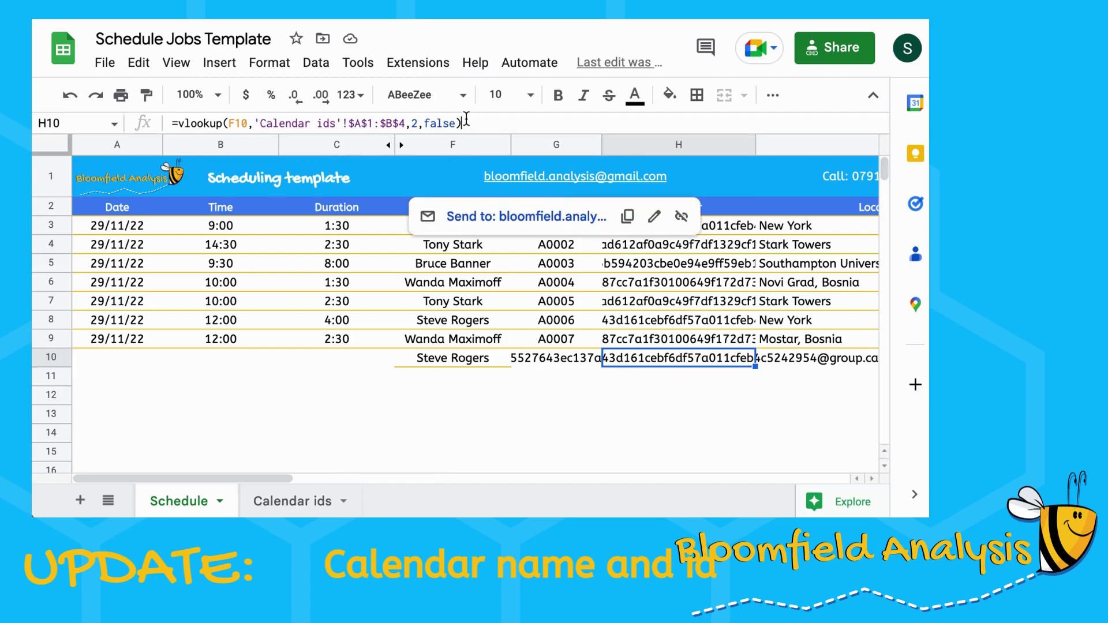
pyautogui.moveTo(347, 125); pyautogui.dragTo(406, 123)
pyautogui.click(271, 500)
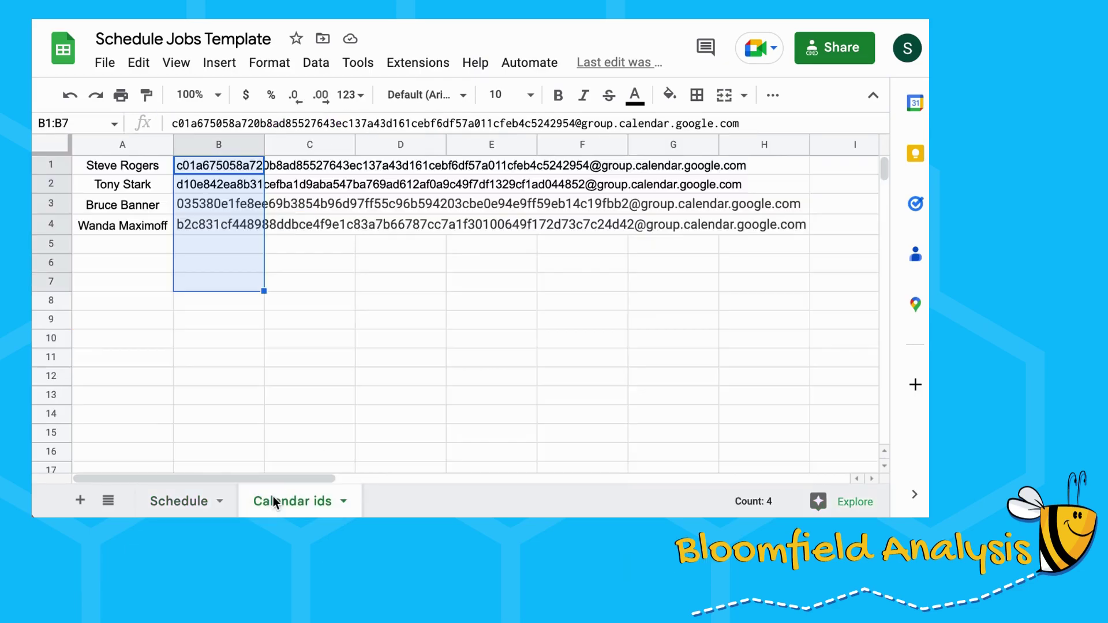
pyautogui.click(149, 227)
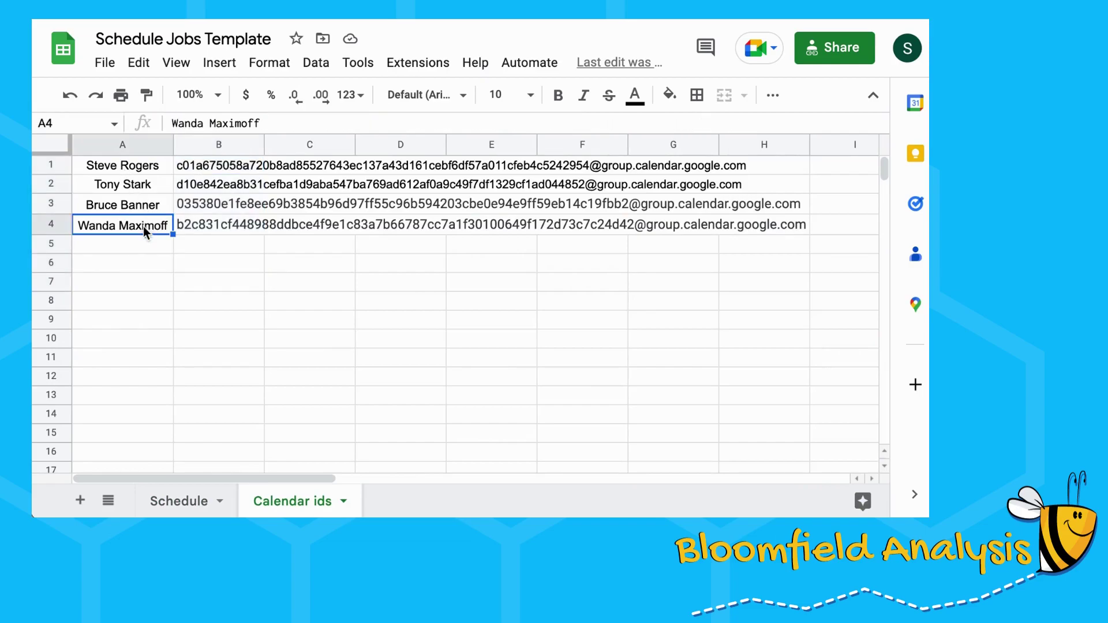
pyautogui.click(124, 324)
pyautogui.moveTo(119, 171); pyautogui.dragTo(193, 458)
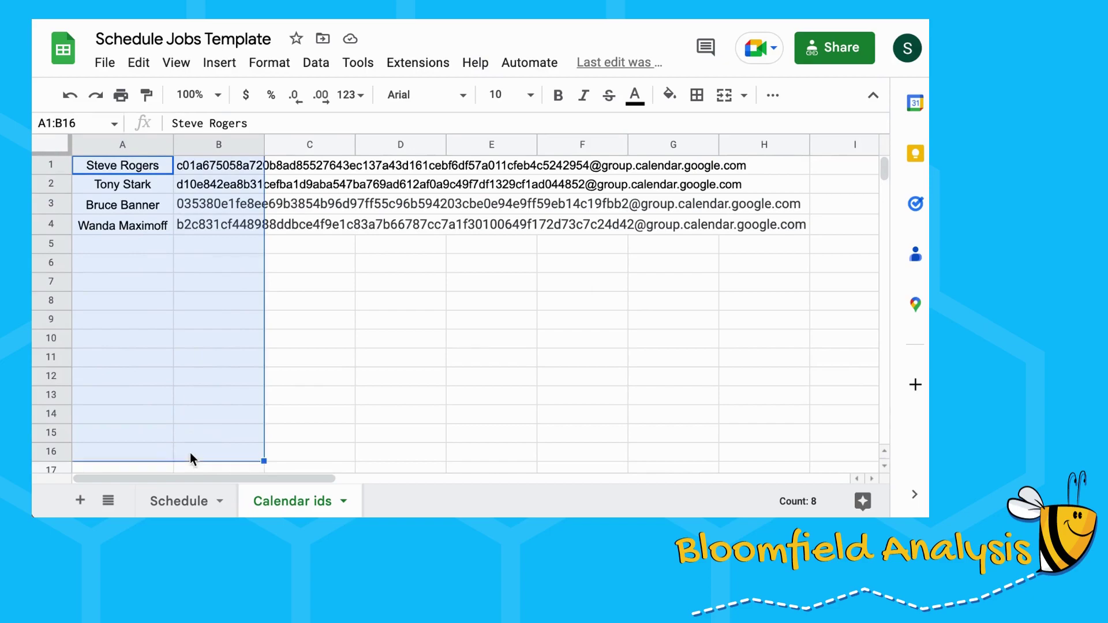
pyautogui.click(179, 502)
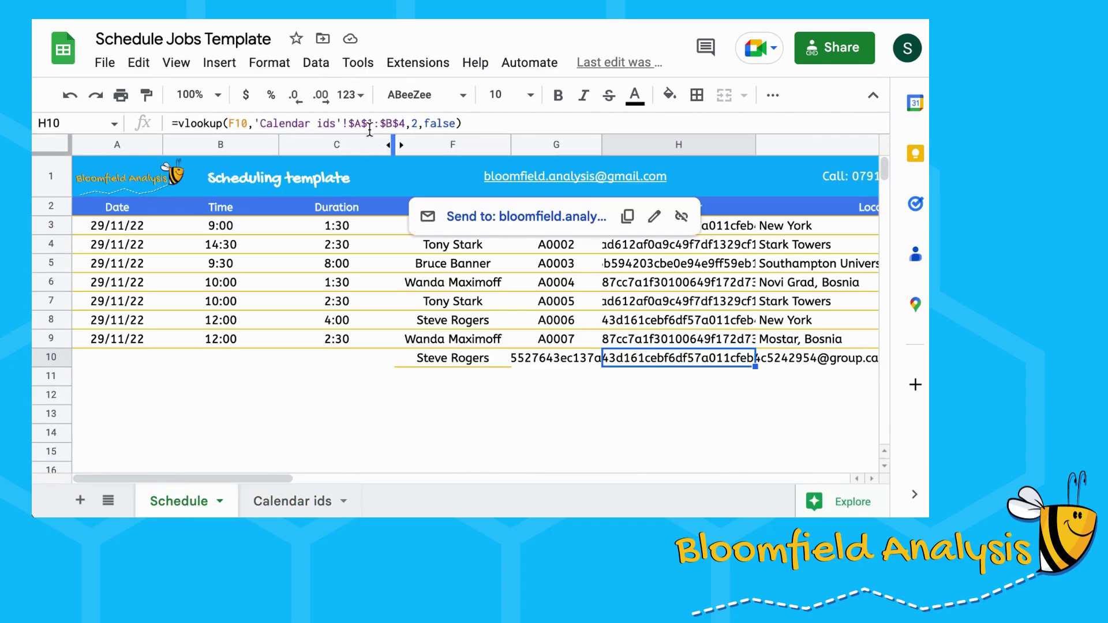
pyautogui.click(621, 398)
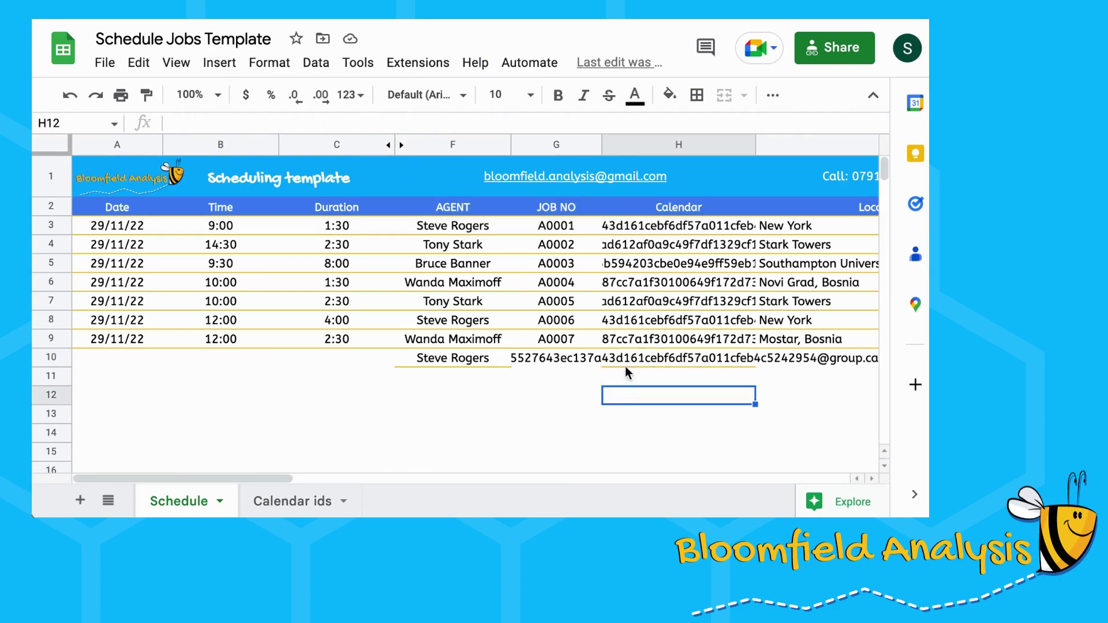
pyautogui.click(627, 362)
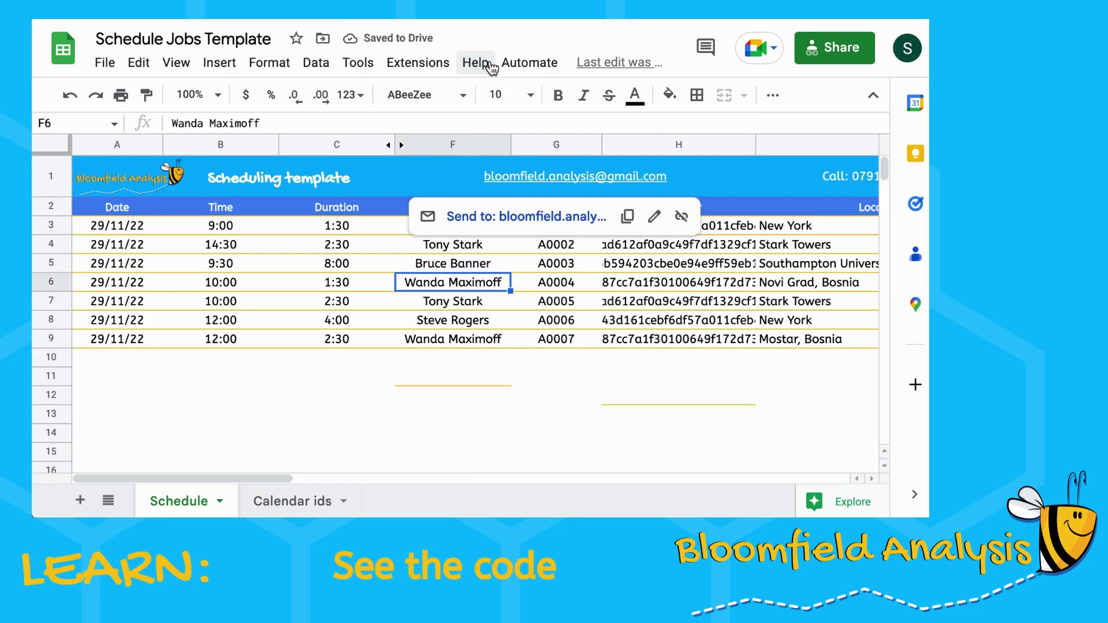
# - Open the Apps Script editor via Extensions and highlight the onOpen function in Code.gs
pyautogui.click(529, 63)
pyautogui.moveTo(425, 59)
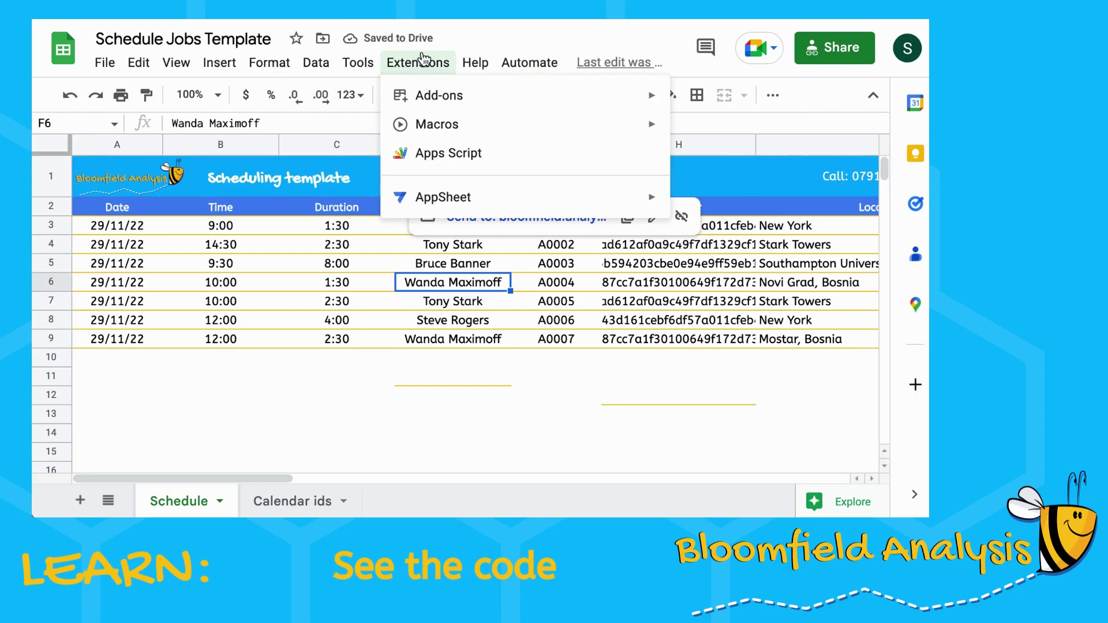
pyautogui.click(472, 160)
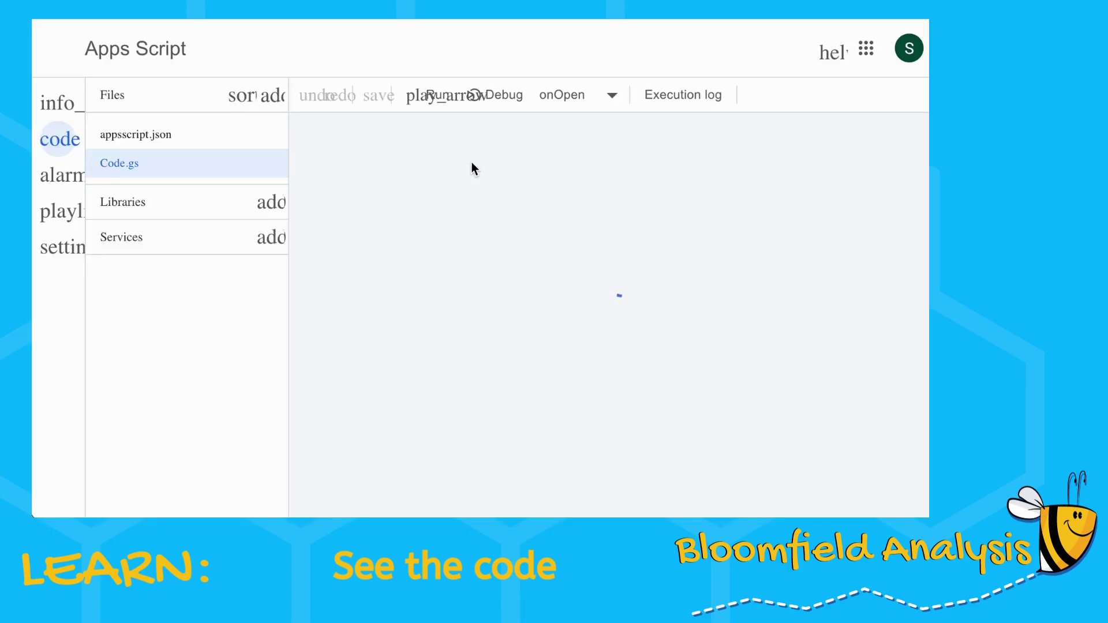
pyautogui.scroll(-7, 436, 237)
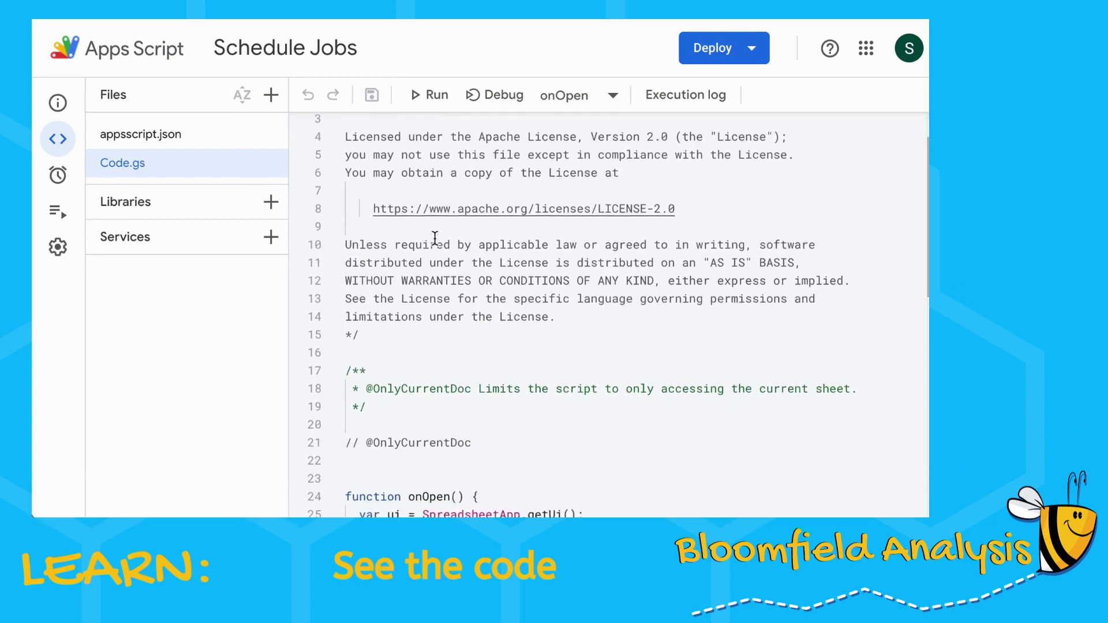
pyautogui.scroll(1, 435, 236)
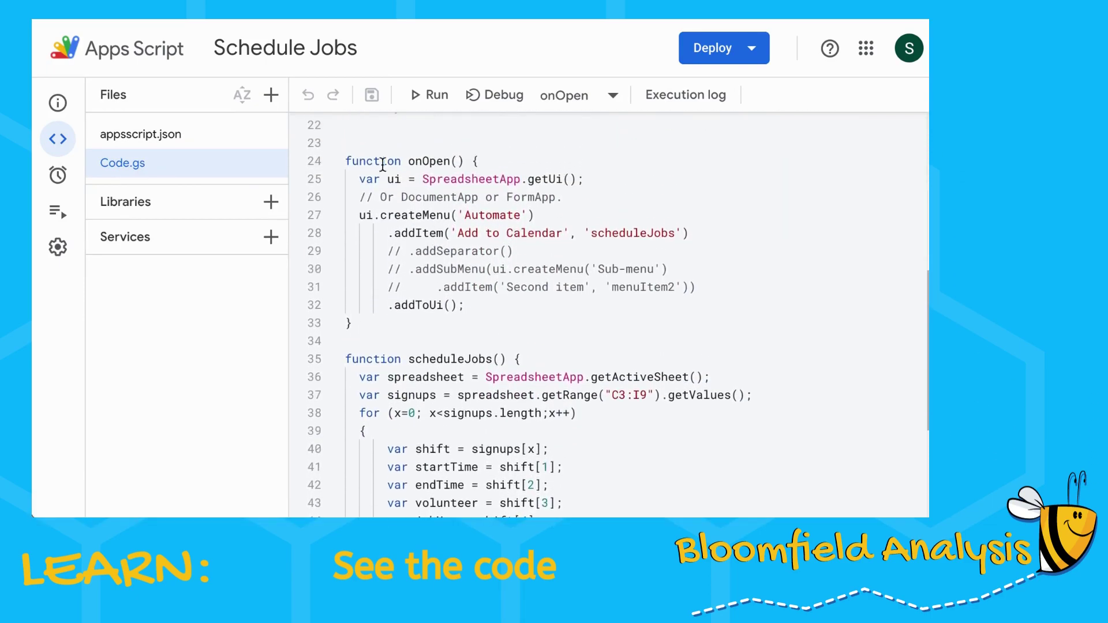
pyautogui.moveTo(352, 167); pyautogui.dragTo(514, 272)
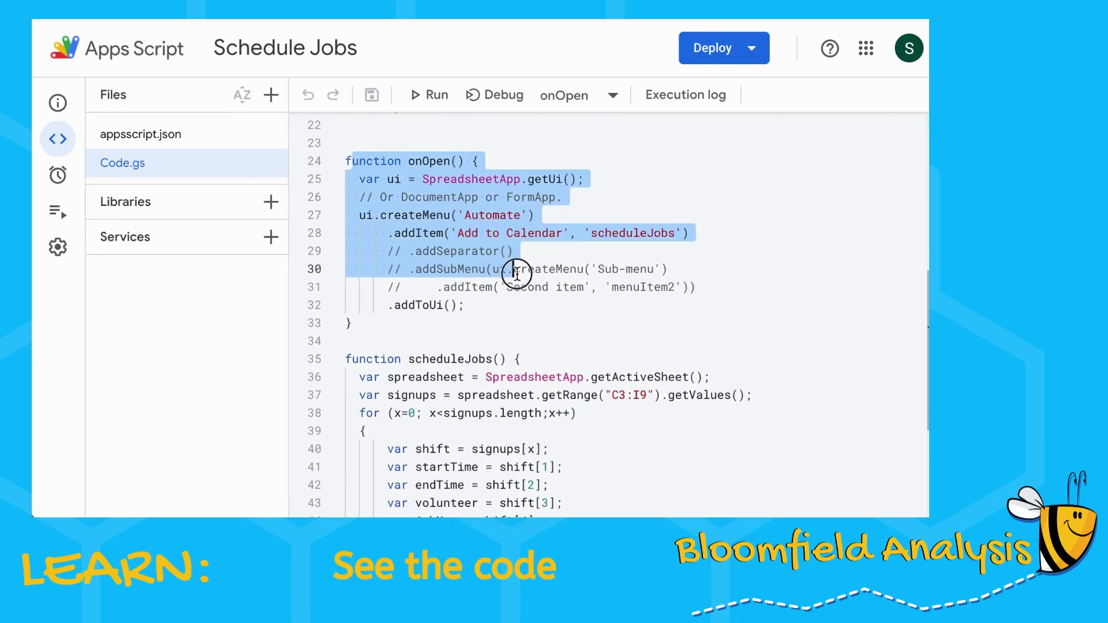
pyautogui.click(490, 320)
# - Highlight the createMenu 'Automate' call and the 'Add to Calendar' item, comparing them with the sheet's menu
pyautogui.moveTo(360, 180); pyautogui.dragTo(576, 215)
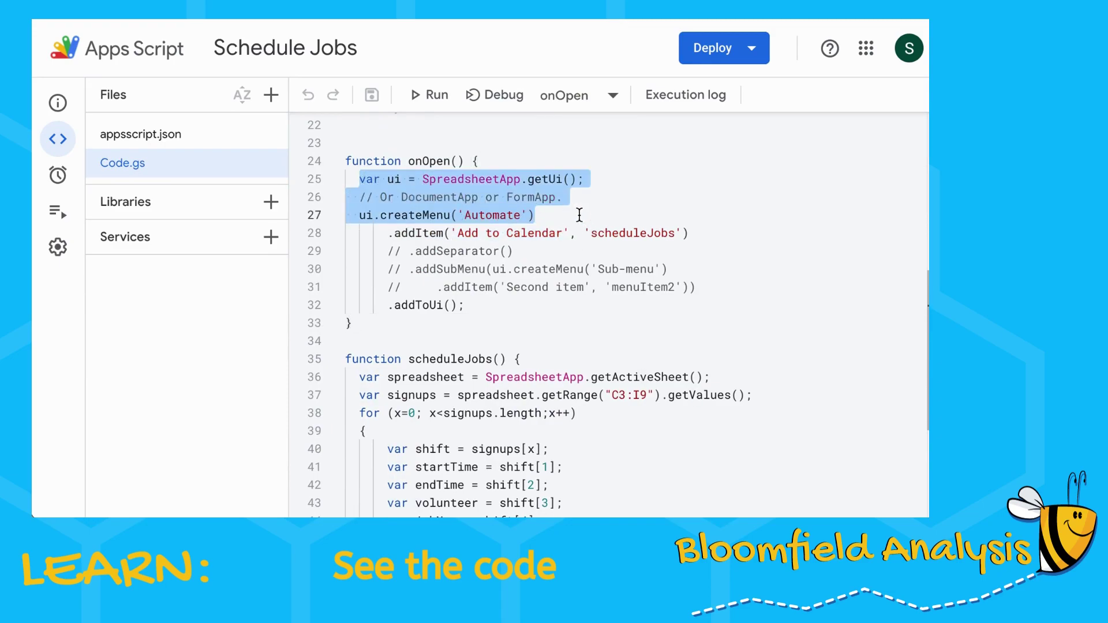
pyautogui.click(576, 215)
pyautogui.moveTo(395, 215); pyautogui.dragTo(542, 214)
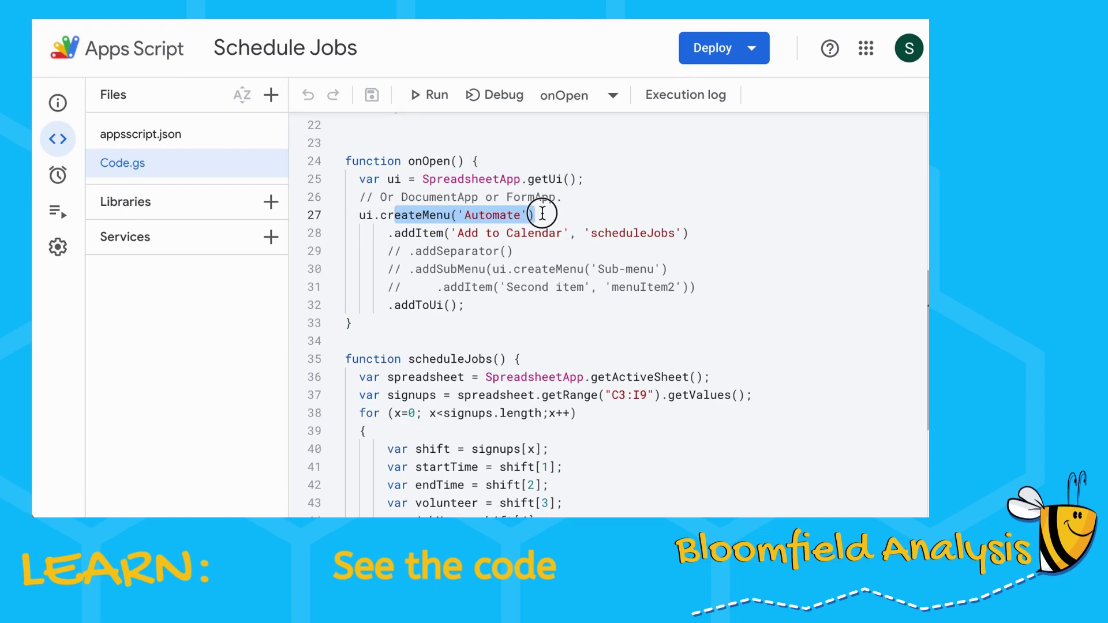
pyautogui.moveTo(416, 232); pyautogui.dragTo(700, 243)
pyautogui.click(735, 232)
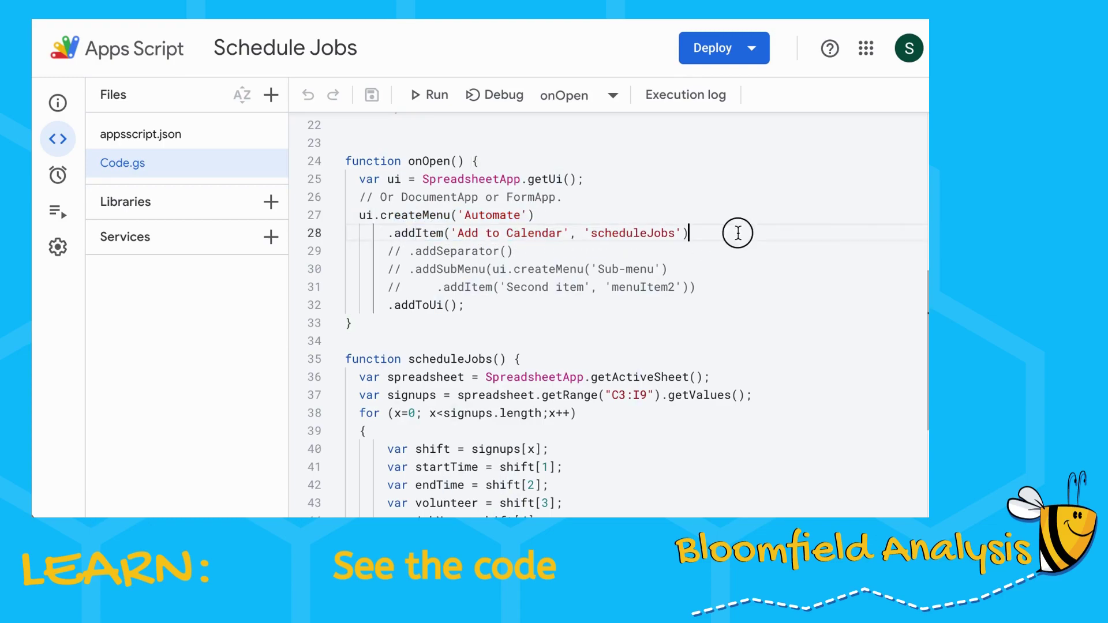
pyautogui.click(474, 235)
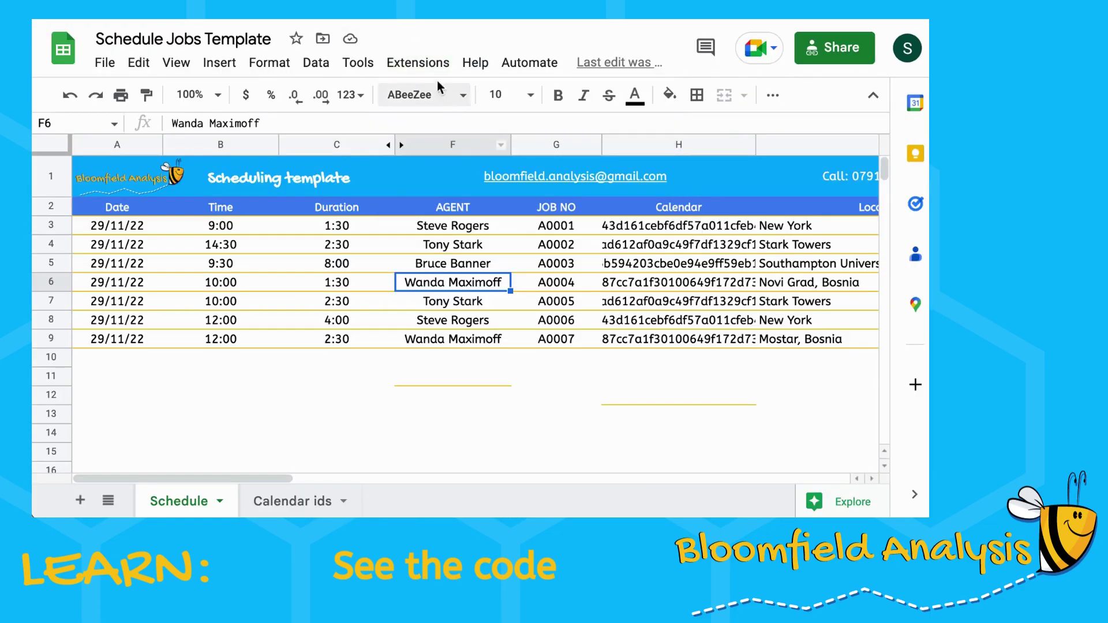
pyautogui.click(433, 62)
pyautogui.moveTo(527, 63)
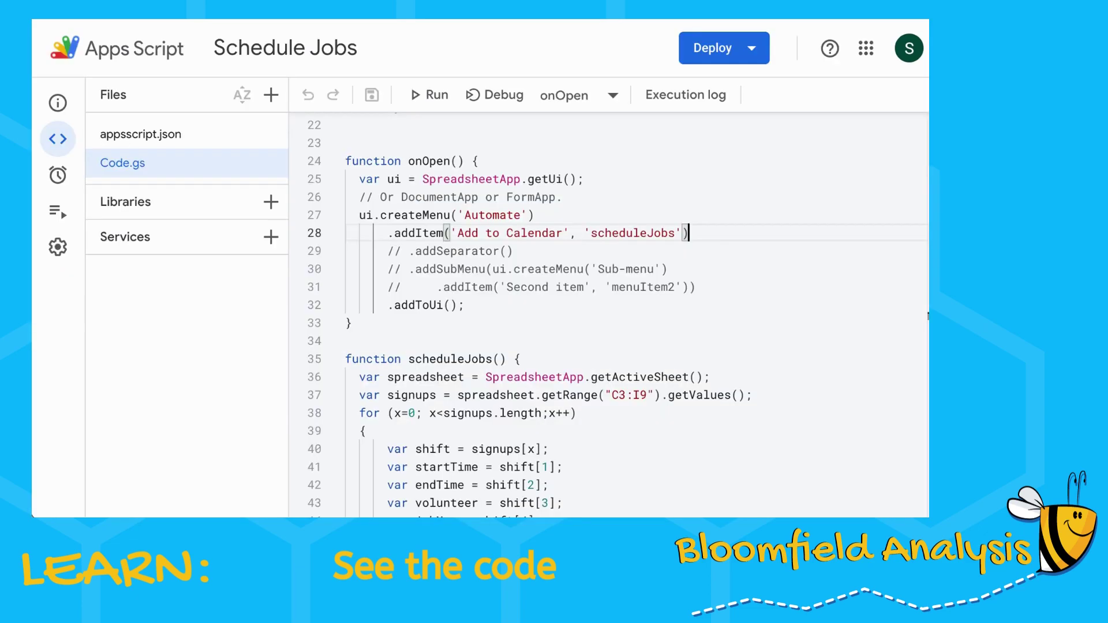
pyautogui.moveTo(450, 233); pyautogui.dragTo(680, 233)
pyautogui.scroll(-3, 566, 352)
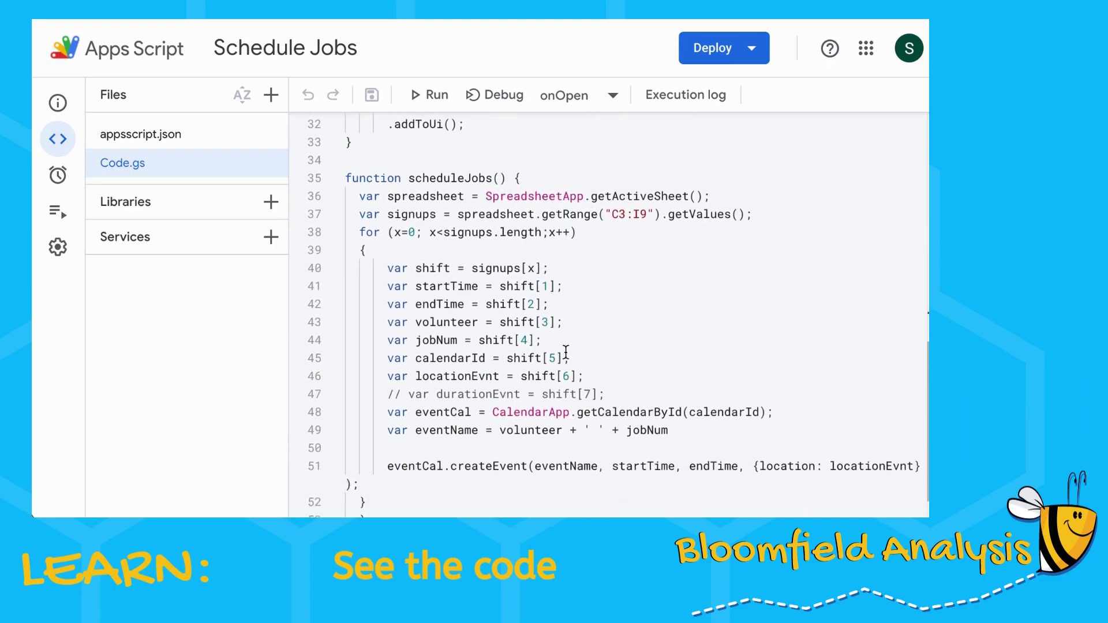
pyautogui.moveTo(346, 169); pyautogui.dragTo(557, 184)
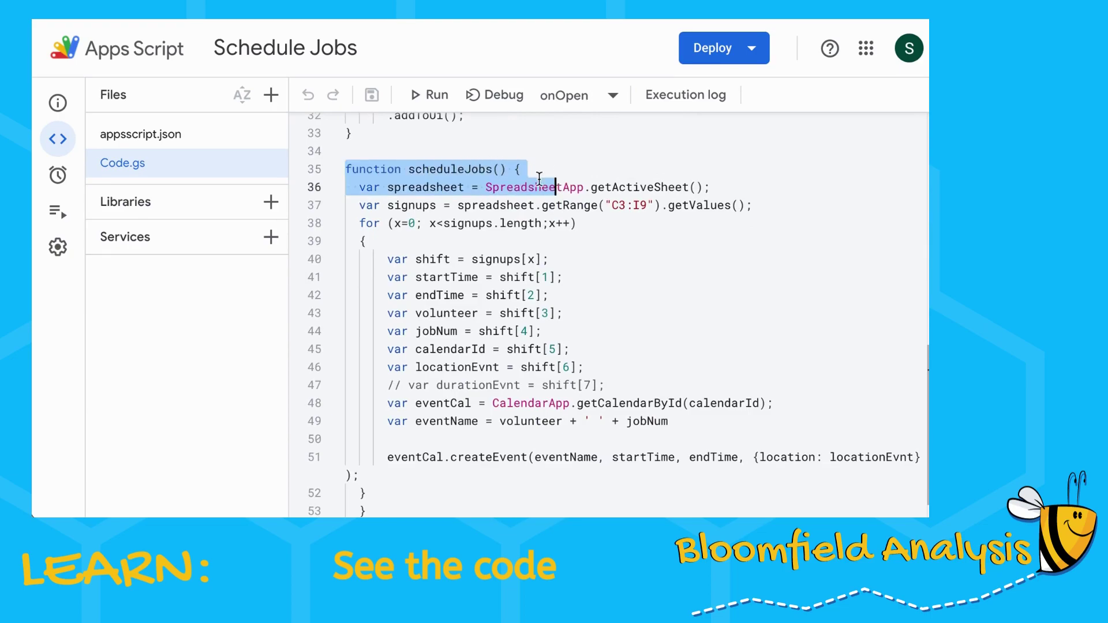
pyautogui.click(539, 177)
pyautogui.click(426, 168)
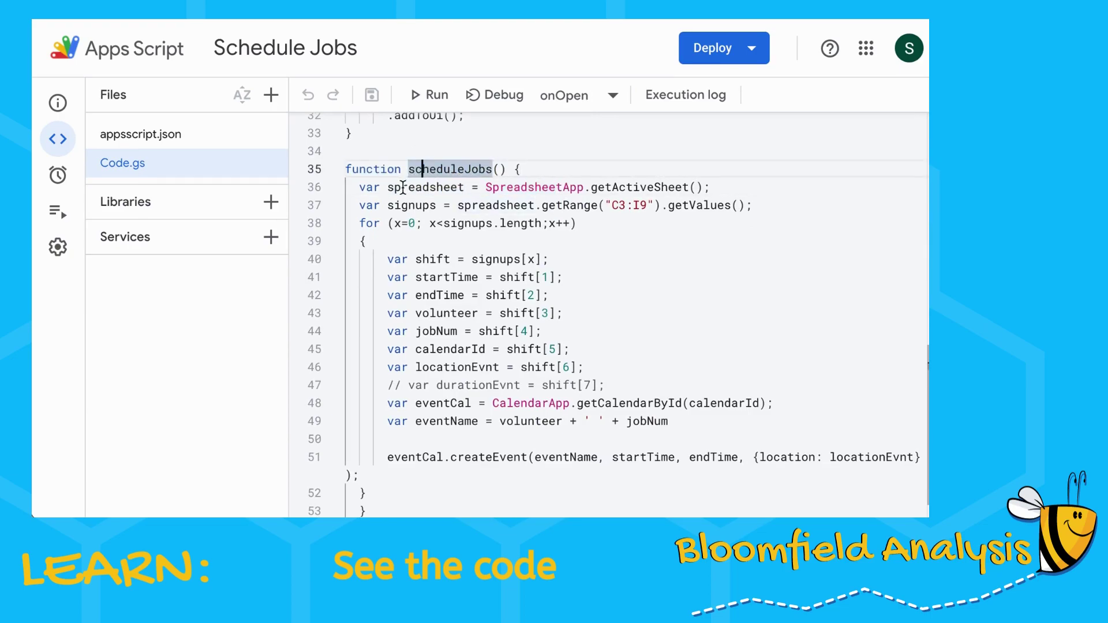
pyautogui.moveTo(360, 187); pyautogui.dragTo(751, 207)
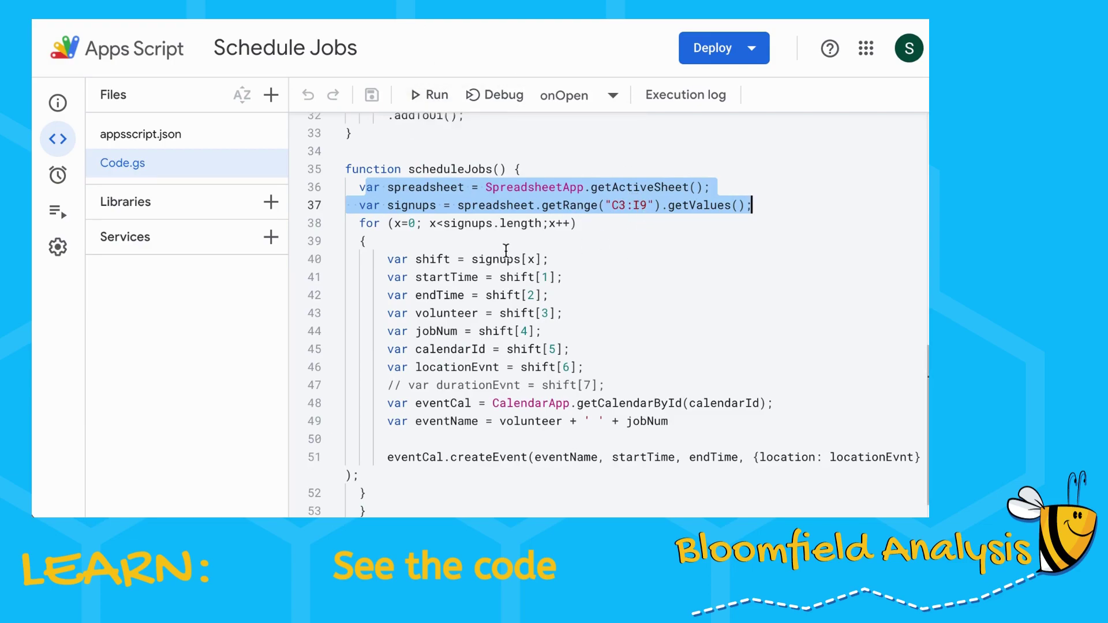
pyautogui.scroll(-1, 506, 251)
pyautogui.click(393, 230)
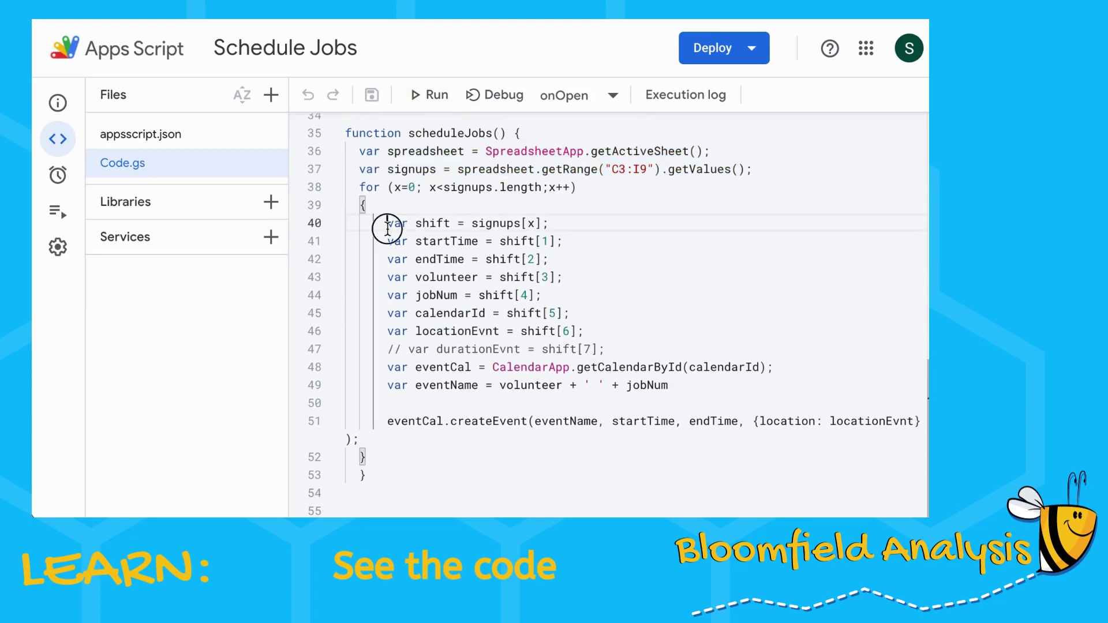
pyautogui.moveTo(384, 223); pyautogui.dragTo(626, 216)
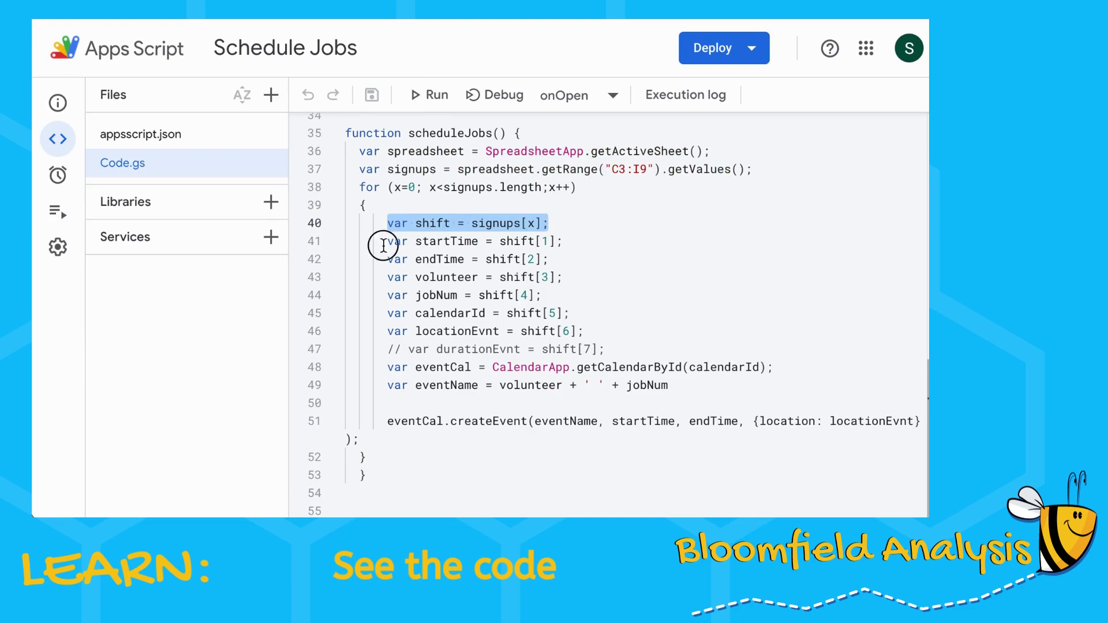
pyautogui.moveTo(382, 244); pyautogui.dragTo(600, 287)
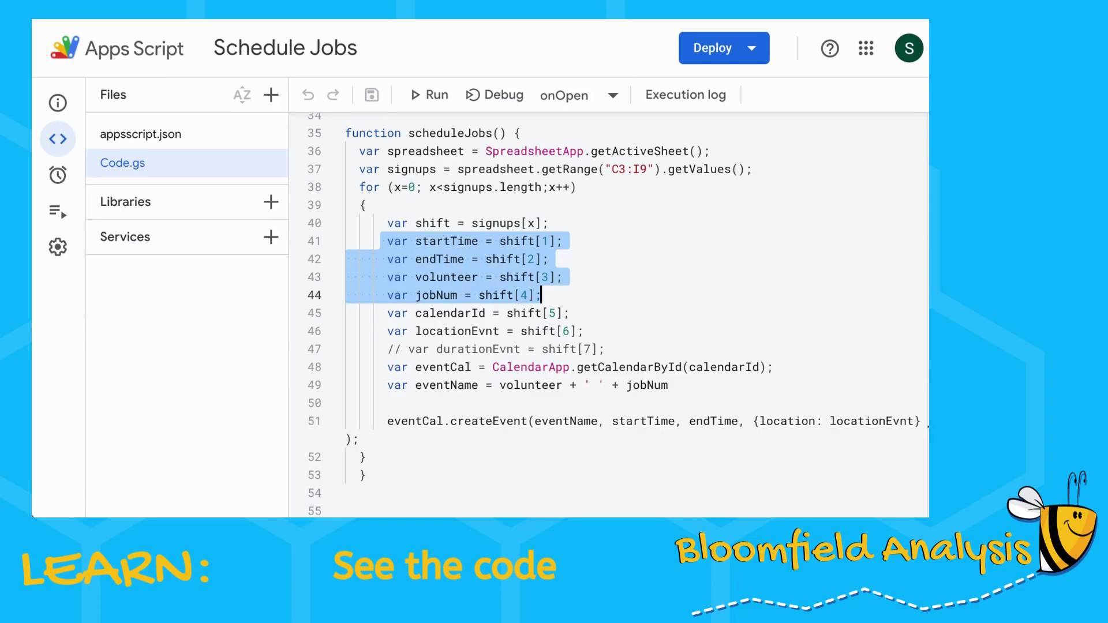
pyautogui.tripleClick(421, 313)
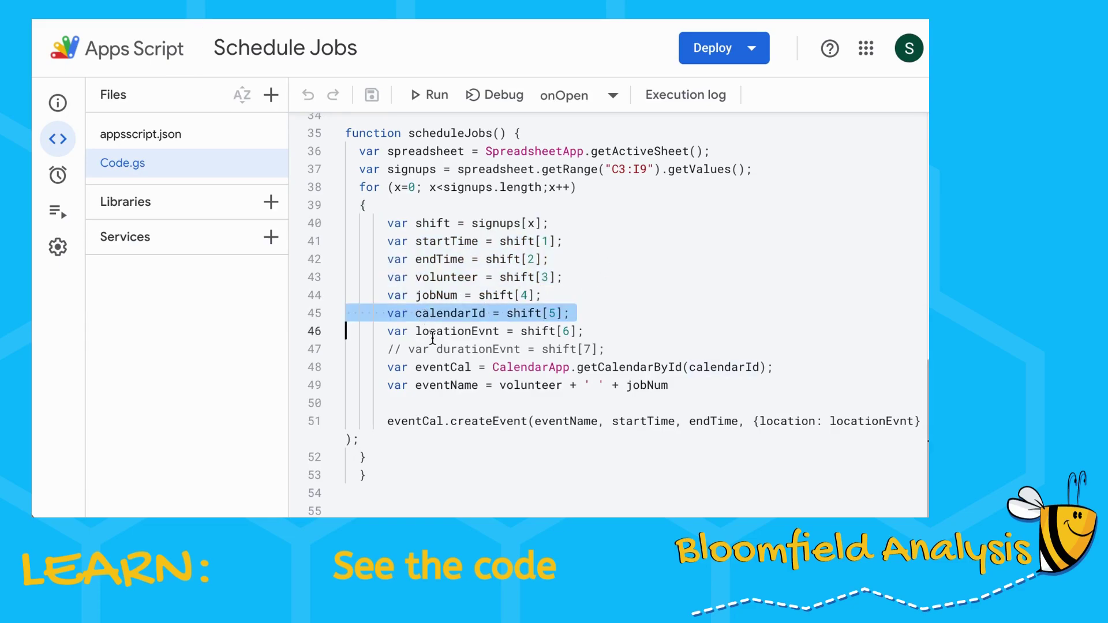
pyautogui.tripleClick(436, 328)
pyautogui.tripleClick(456, 385)
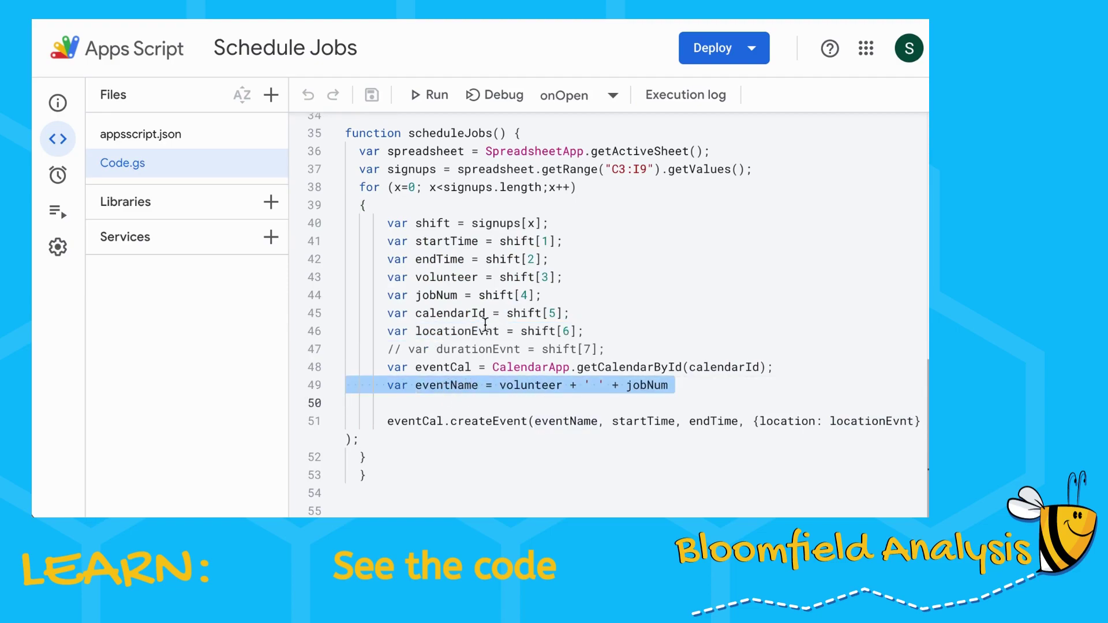
pyautogui.moveTo(486, 386); pyautogui.dragTo(556, 385)
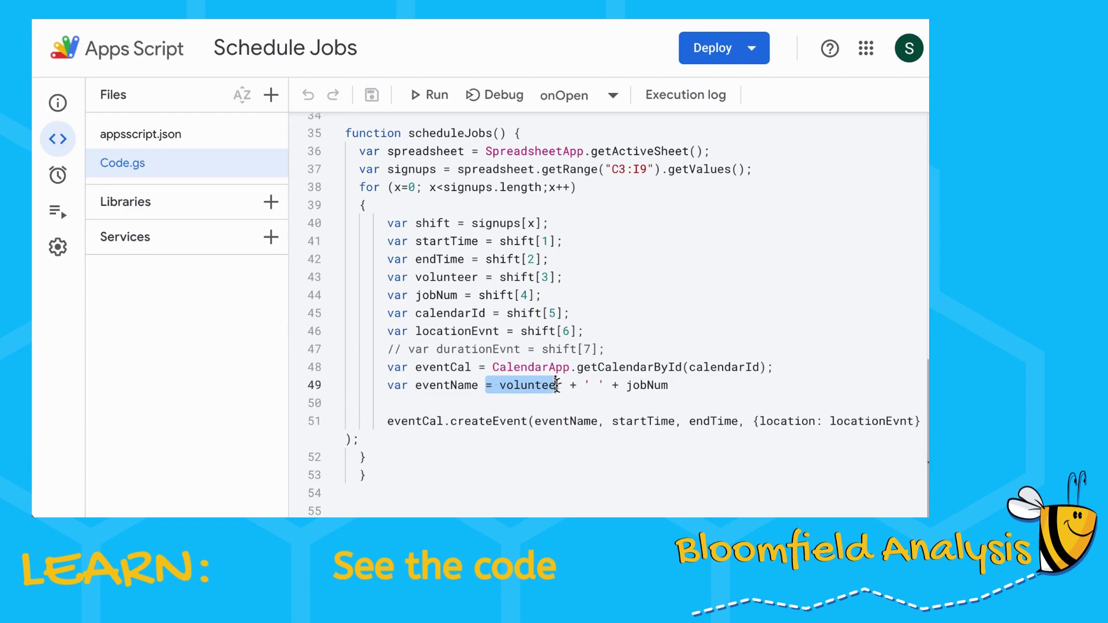
pyautogui.click(690, 386)
pyautogui.click(557, 440)
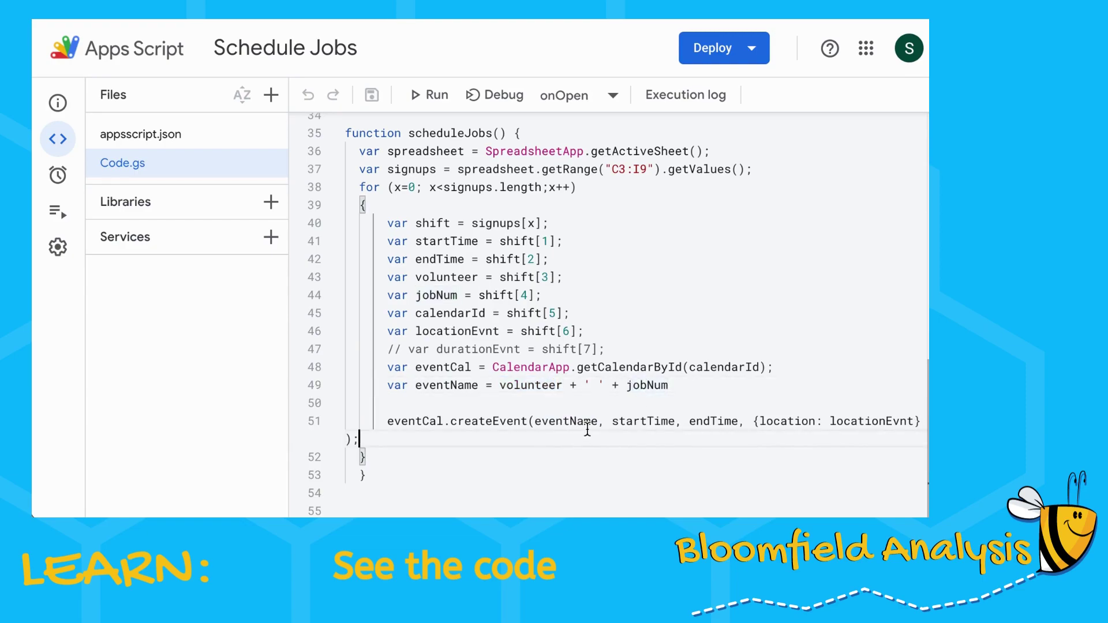
pyautogui.click(571, 422)
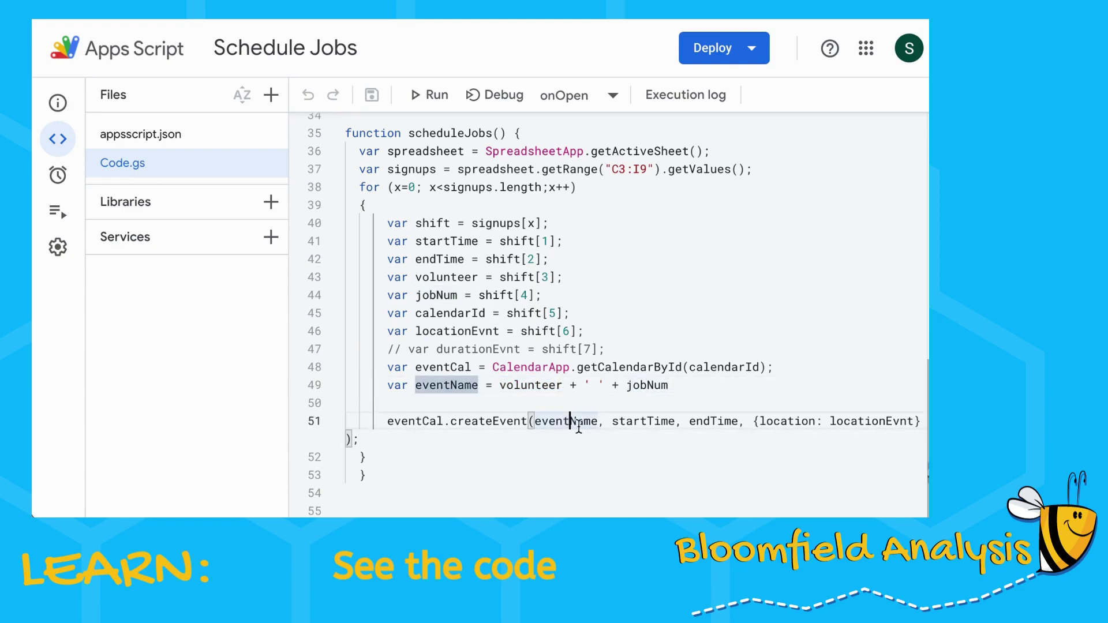
pyautogui.scroll(1, 621, 423)
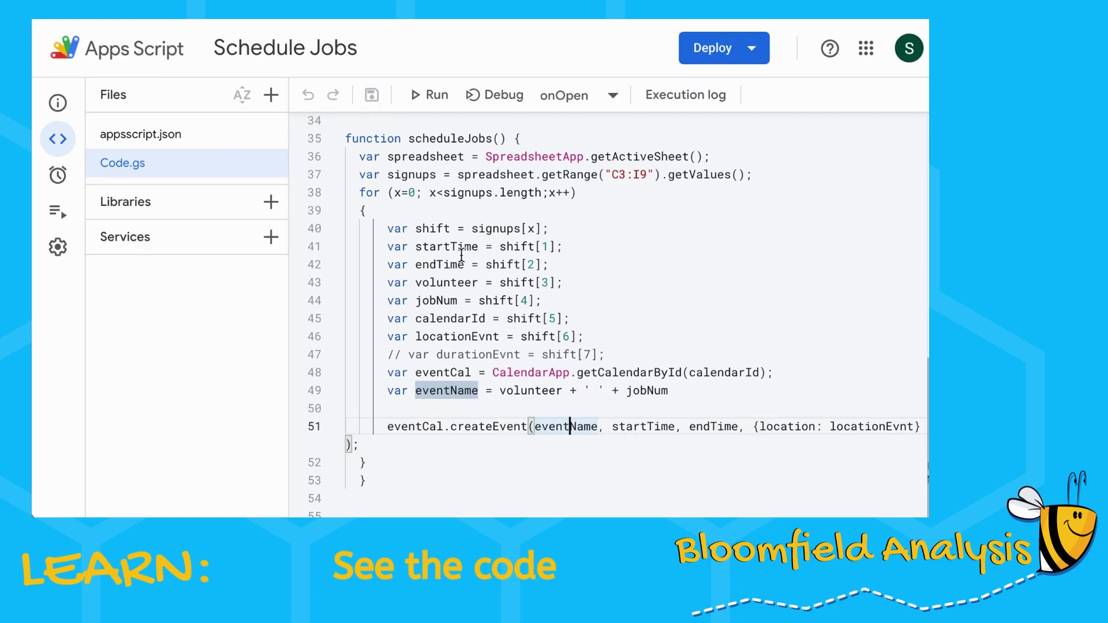
pyautogui.click(639, 425)
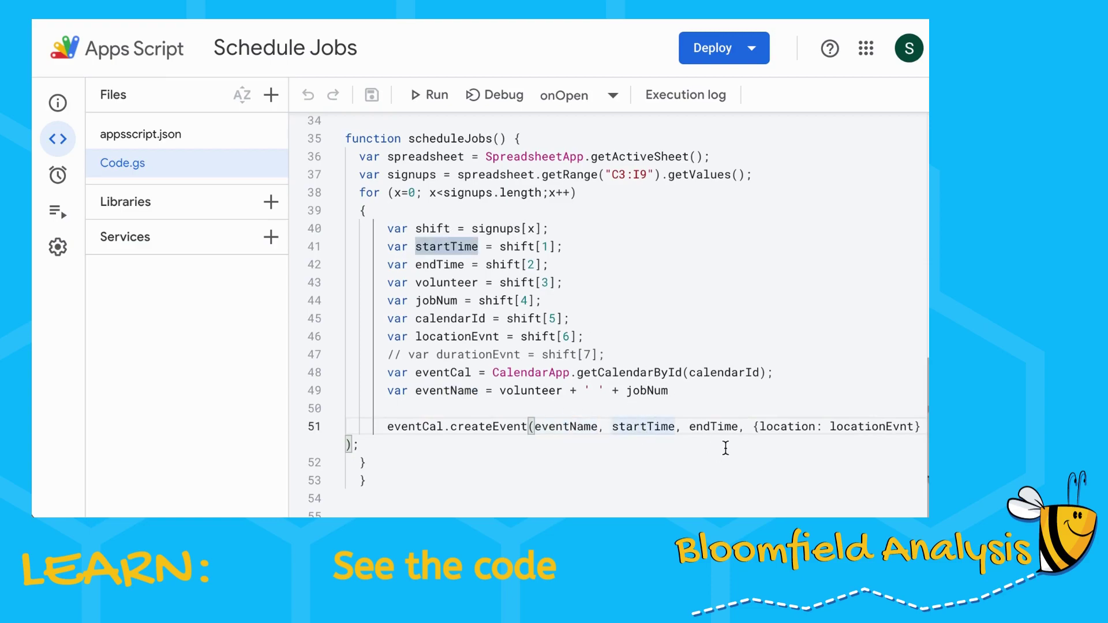
pyautogui.click(719, 428)
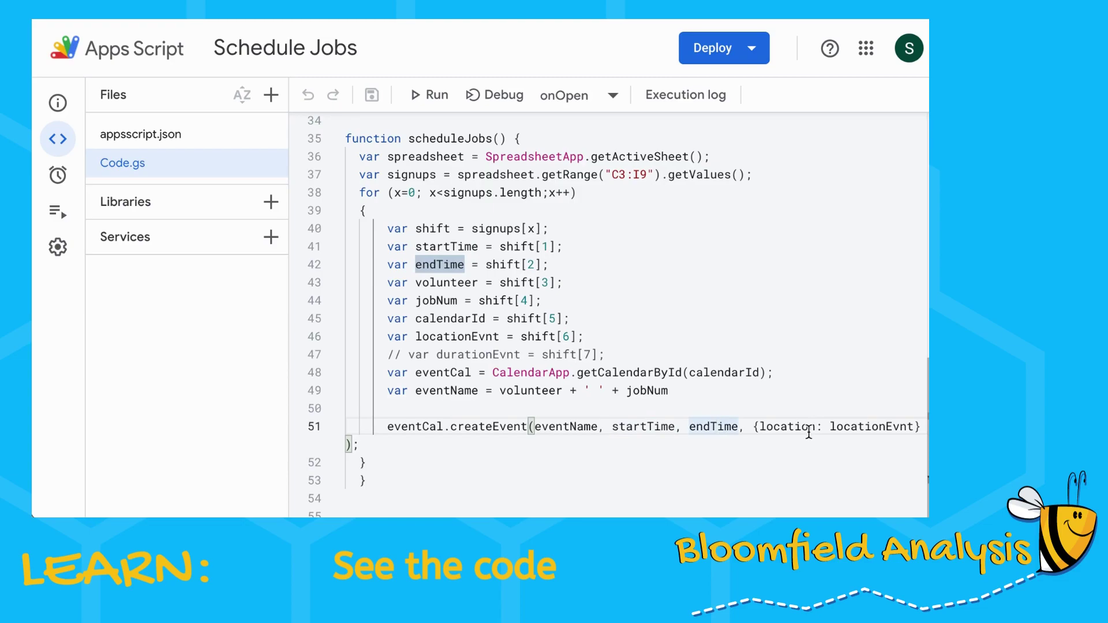
pyautogui.click(850, 429)
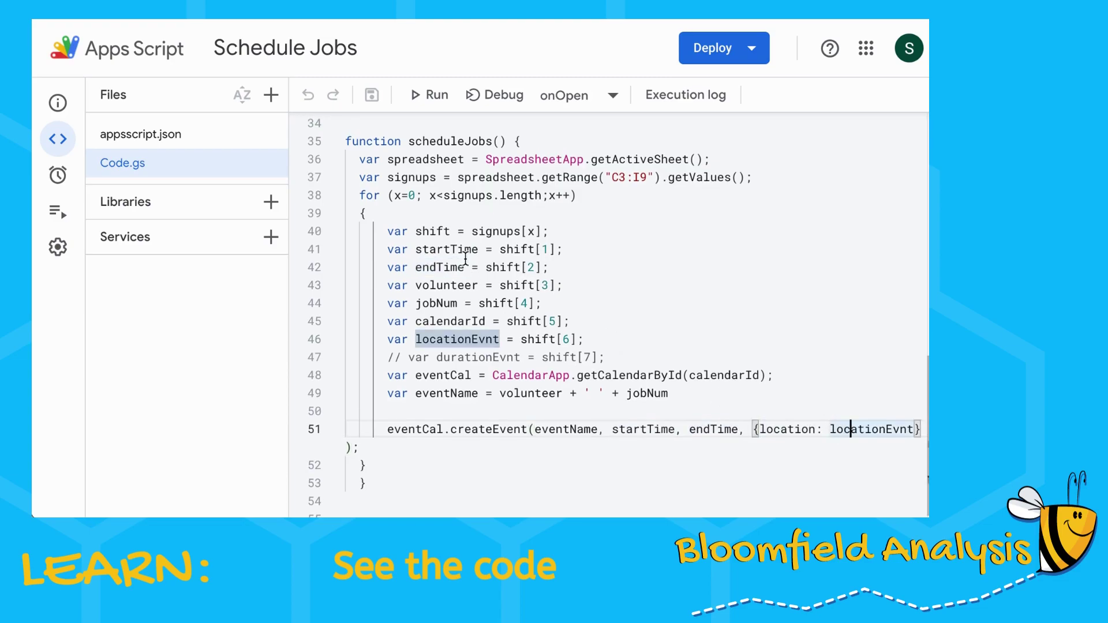
pyautogui.scroll(10, 358, 276)
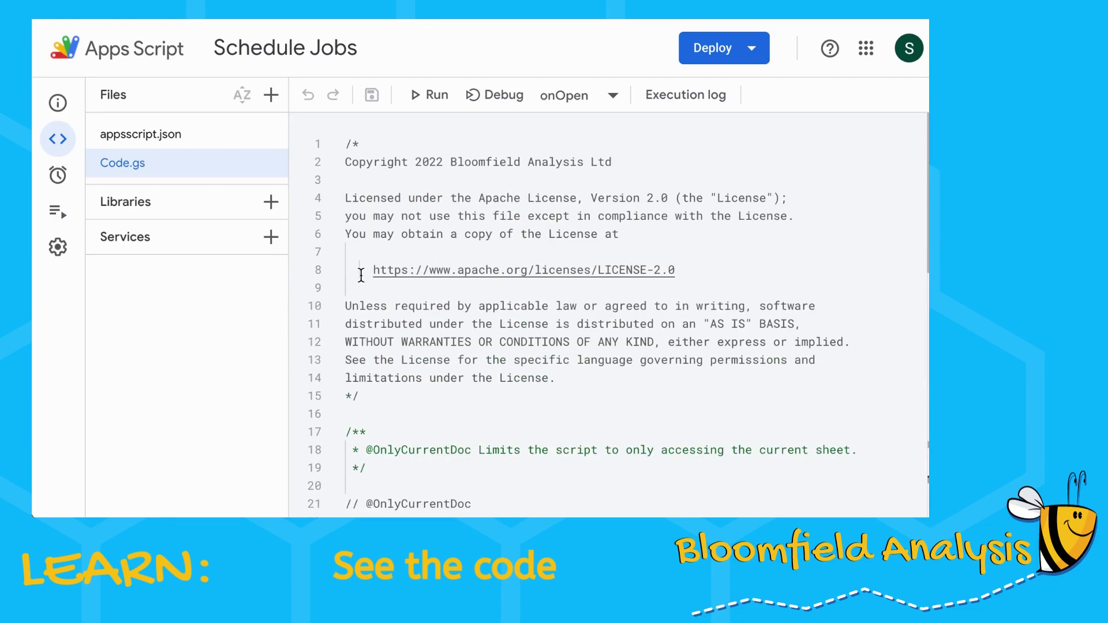
pyautogui.scroll(-10, 361, 275)
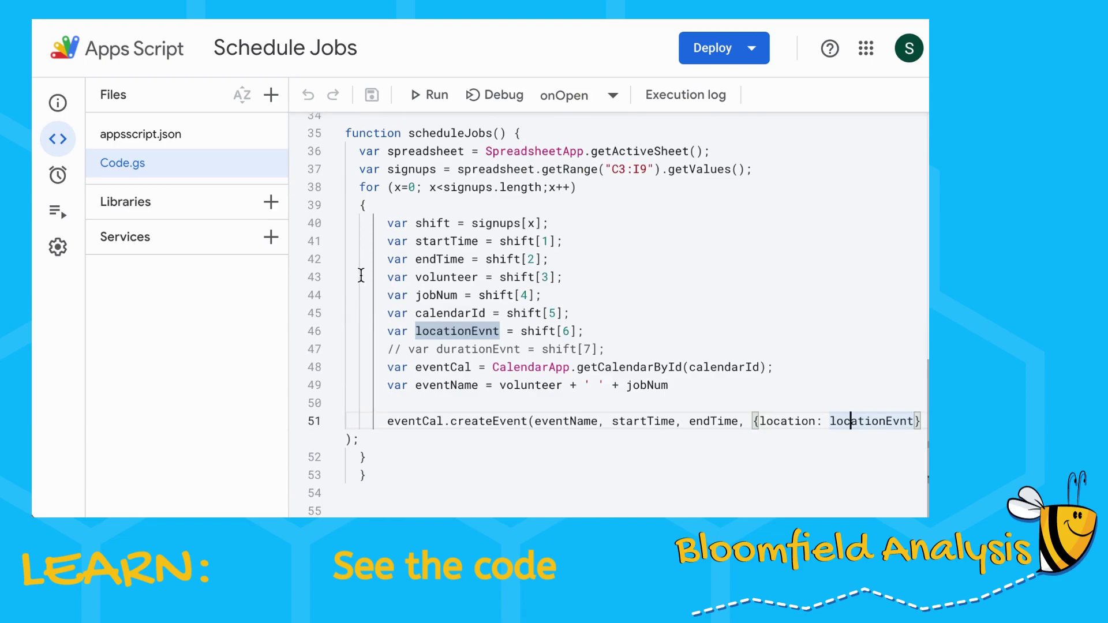